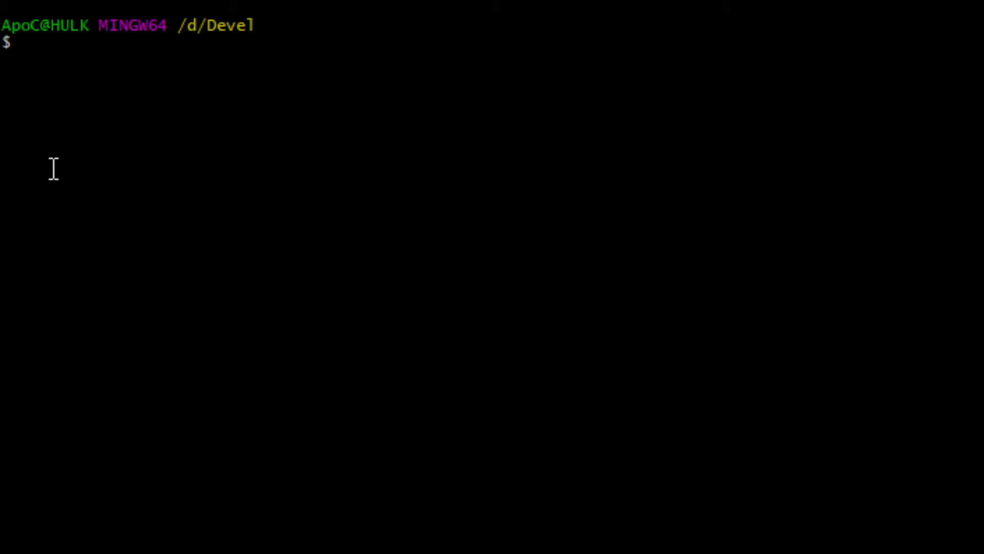
Shallow-clone the betaflight GitHub repository at depth 32 into a bf.git folder.
{"action": "type", "text": "git clo"}
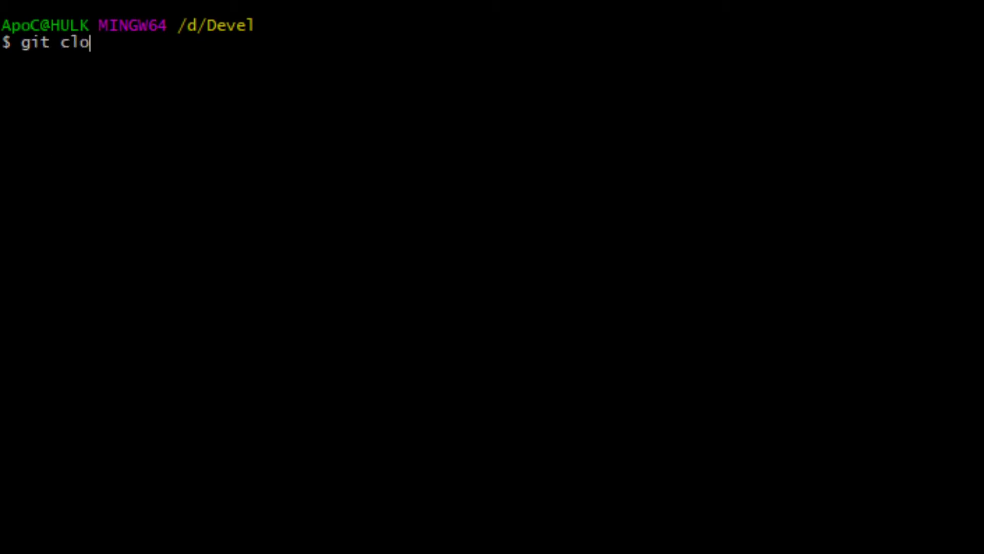
{"action": "type", "text": "ne --depth "}
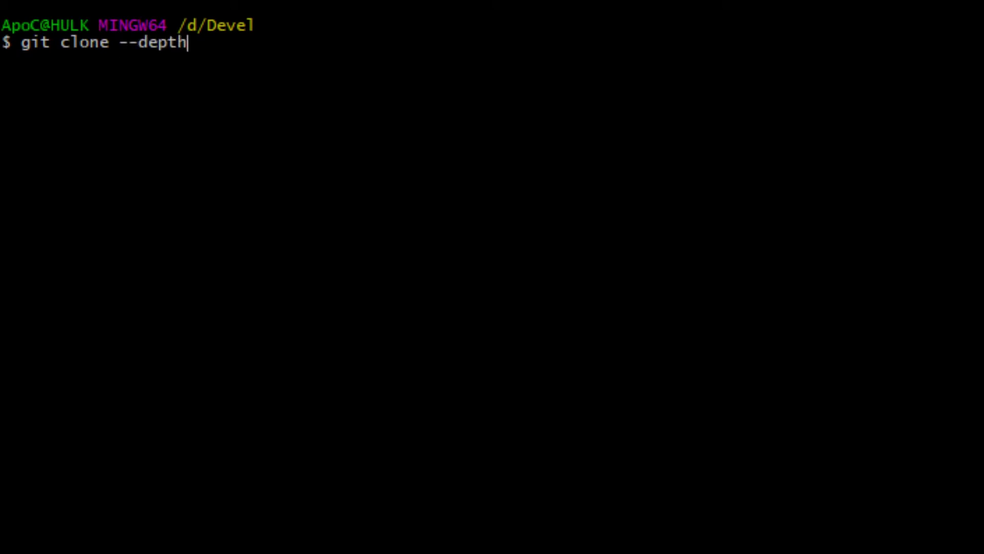
{"action": "type", "text": "32"}
{"action": "type", "text": "https://github.com/betaflight/betaflight.git"}
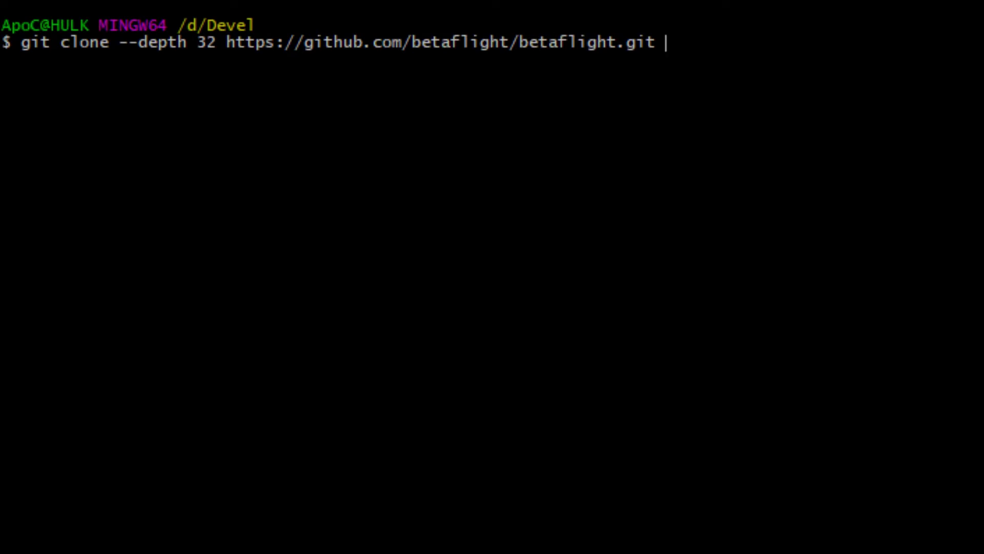
{"action": "type", "text": "bf.git"}
{"action": "key", "text": "Return"}
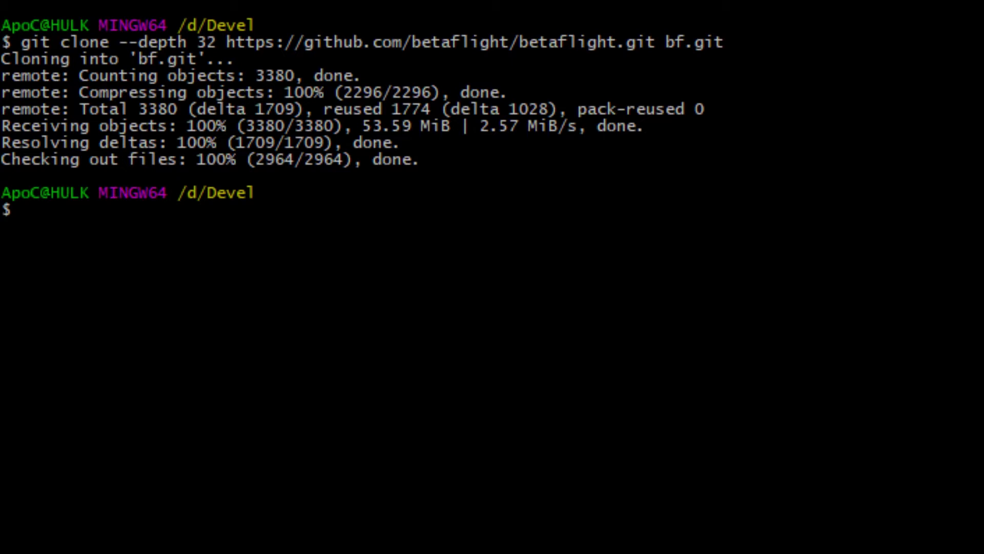
Enter bf.git, review the recent commits with git log, and highlight the master branch in the prompt.
{"action": "type", "text": "cd bf.git"}
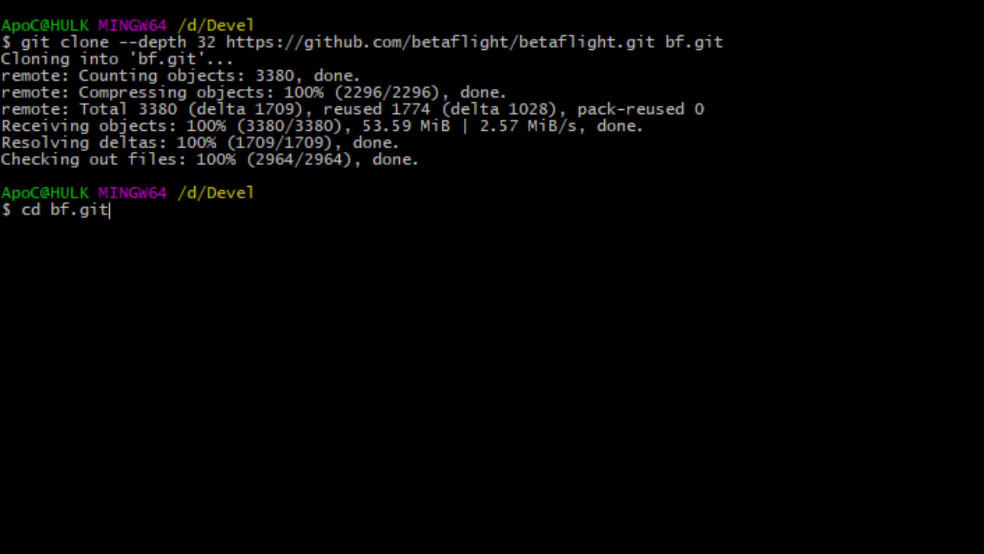
{"action": "key", "text": "Return"}
{"action": "type", "text": "git"}
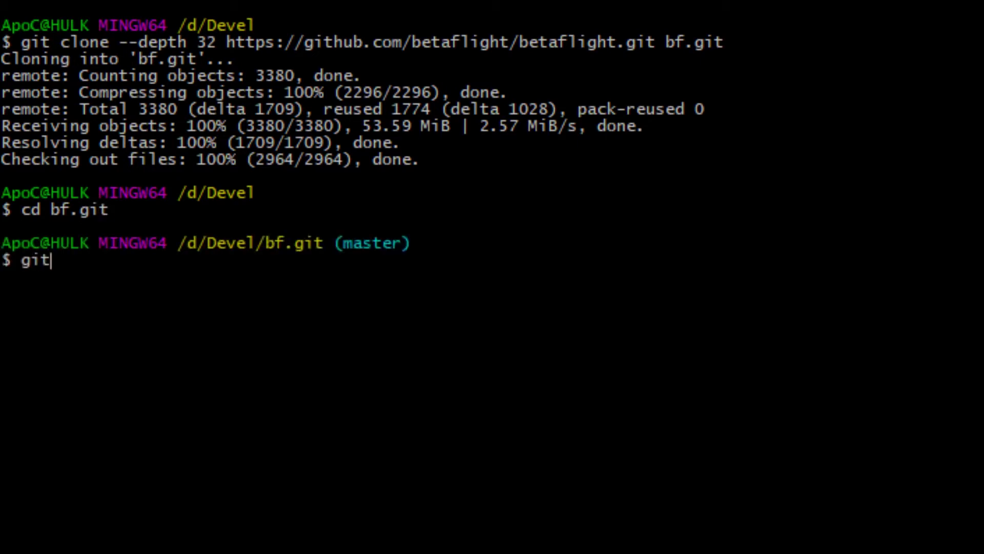
{"action": "type", "text": " log"}
{"action": "key", "text": "Return"}
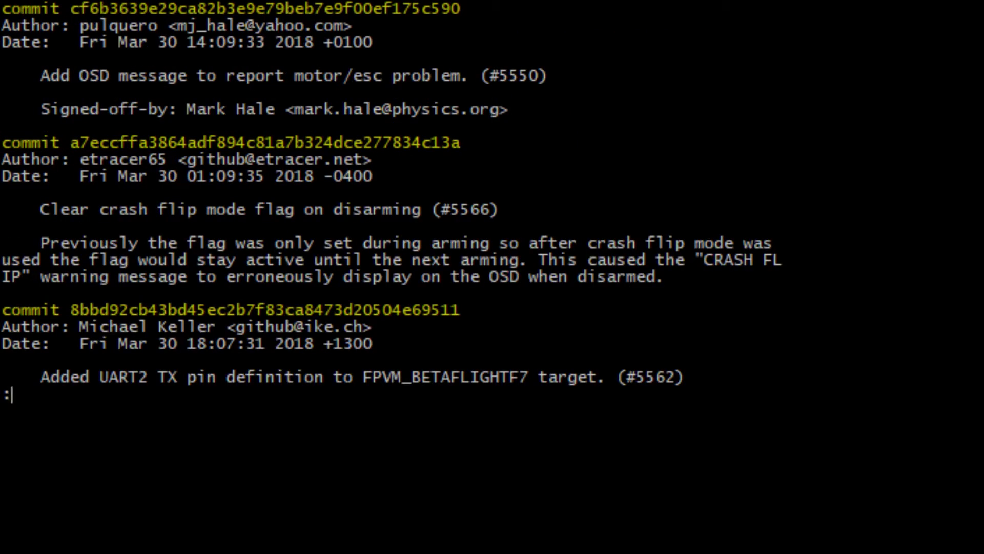
{"action": "key", "text": "q"}
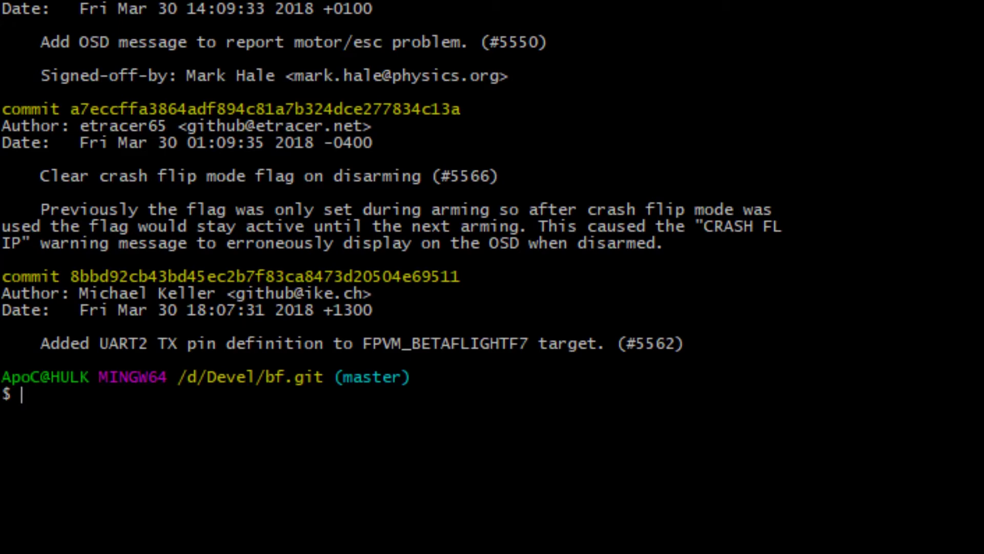
{"action": "left_click_drag", "start_coordinate": [334, 378], "coordinate": [418, 377]}
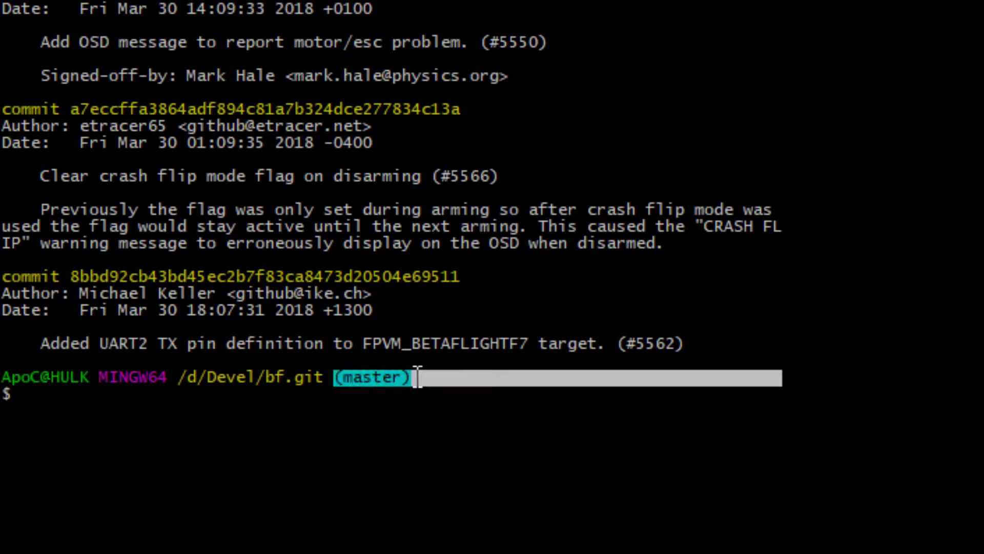
{"action": "left_click", "coordinate": [418, 378]}
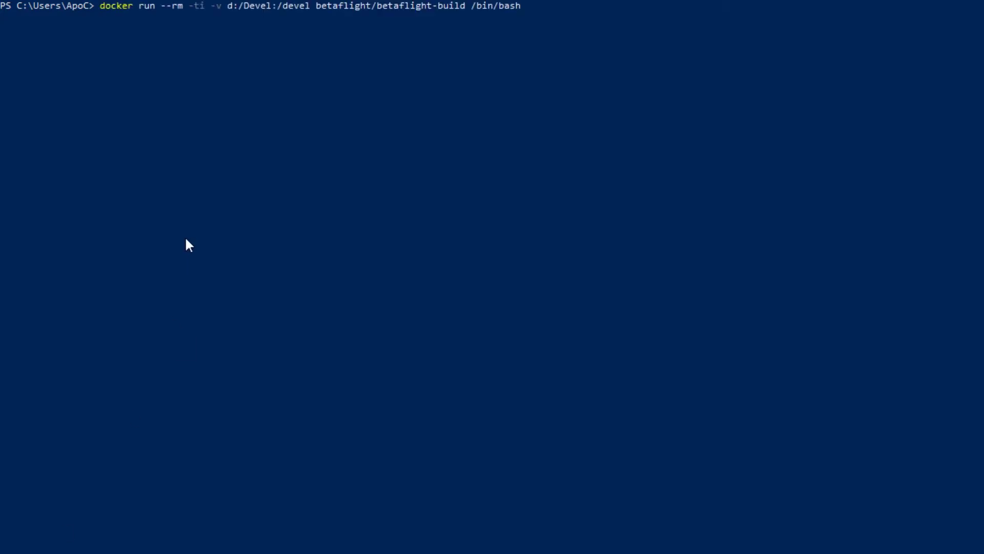
Launch the betaflight-build container with d:/Devel mounted and change into /devel/bf.git/.
{"action": "key", "text": "Return"}
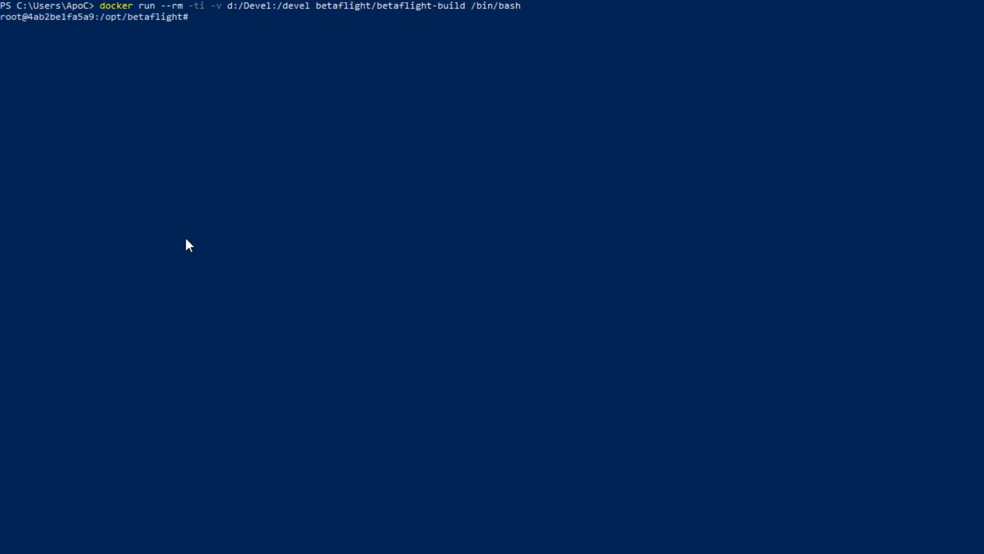
{"action": "type", "text": "cd /devel/bf.git/"}
{"action": "key", "text": "Return"}
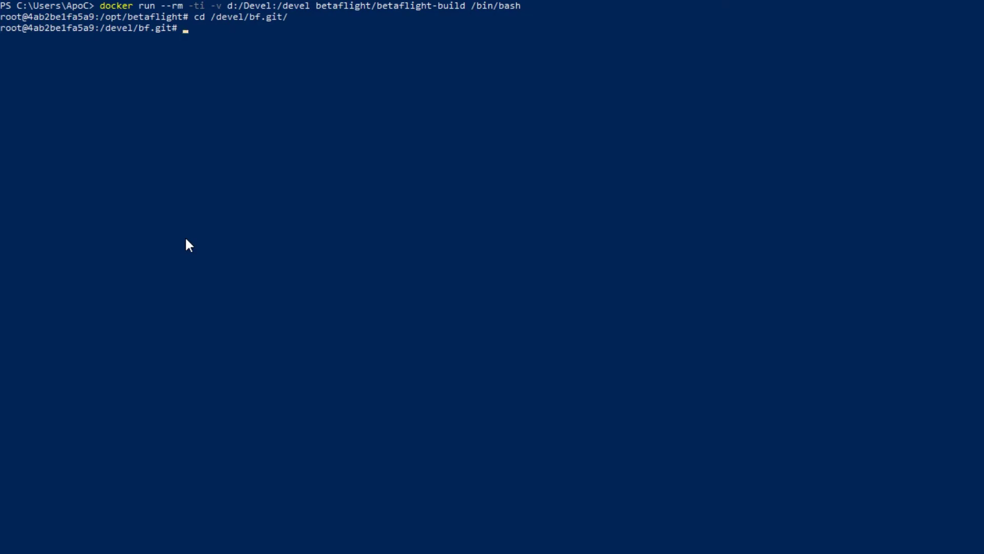
Start the firmware build with make TARGET=KAKUTEF4V2.
{"action": "type", "text": "make TARH"}
{"action": "key", "text": "BackSpace"}
{"action": "type", "text": "GET=KAKUTEF"}
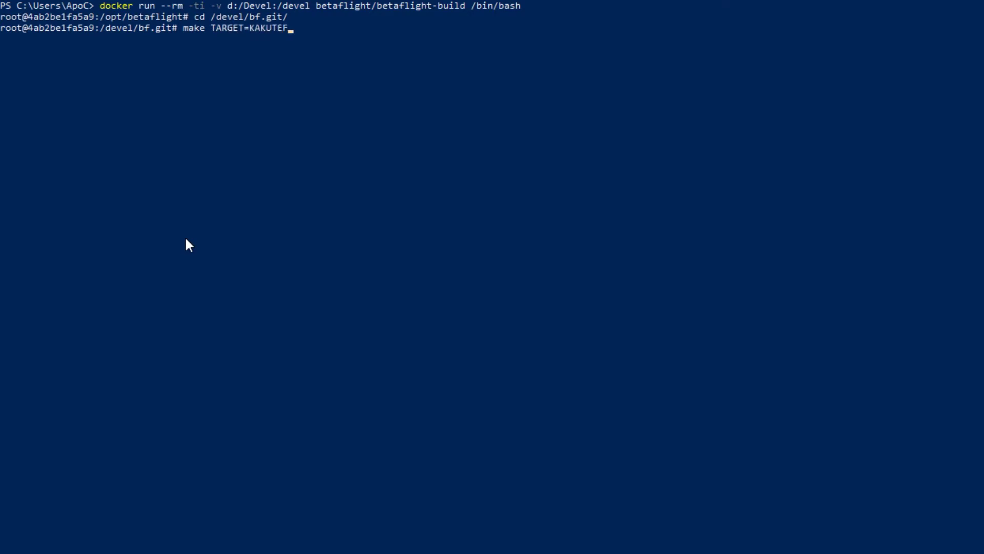
{"action": "type", "text": "4V2"}
{"action": "key", "text": "Return"}
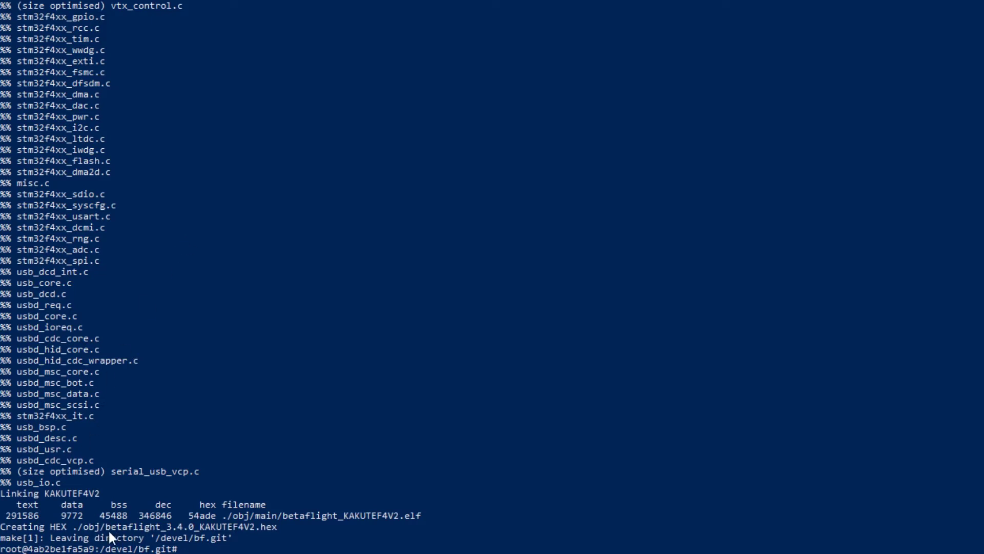
Highlight the firmware size figures and the betaflight_3.4.0_KAKUTEF4V2.hex output path.
{"action": "left_click_drag", "start_coordinate": [10, 518], "coordinate": [414, 514]}
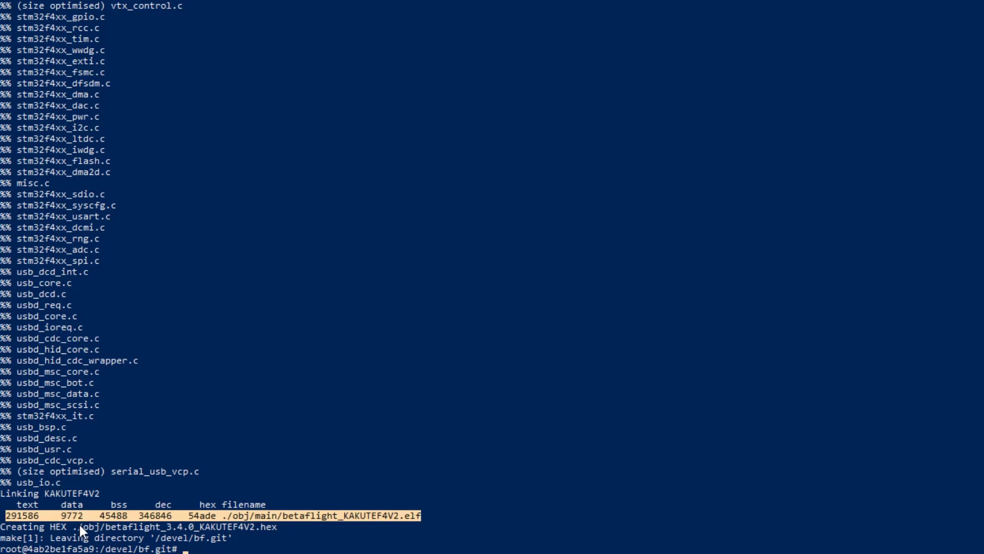
{"action": "left_click_drag", "start_coordinate": [73, 526], "coordinate": [265, 531]}
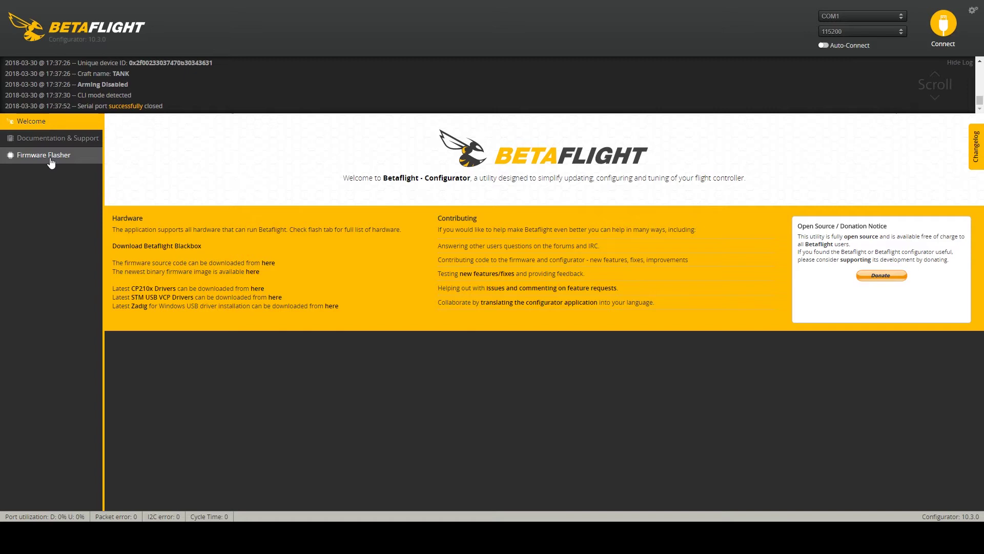
Go to the Firmware Flasher page to flash the built BTFL 3.4.0 hex.
{"action": "left_click", "coordinate": [51, 157]}
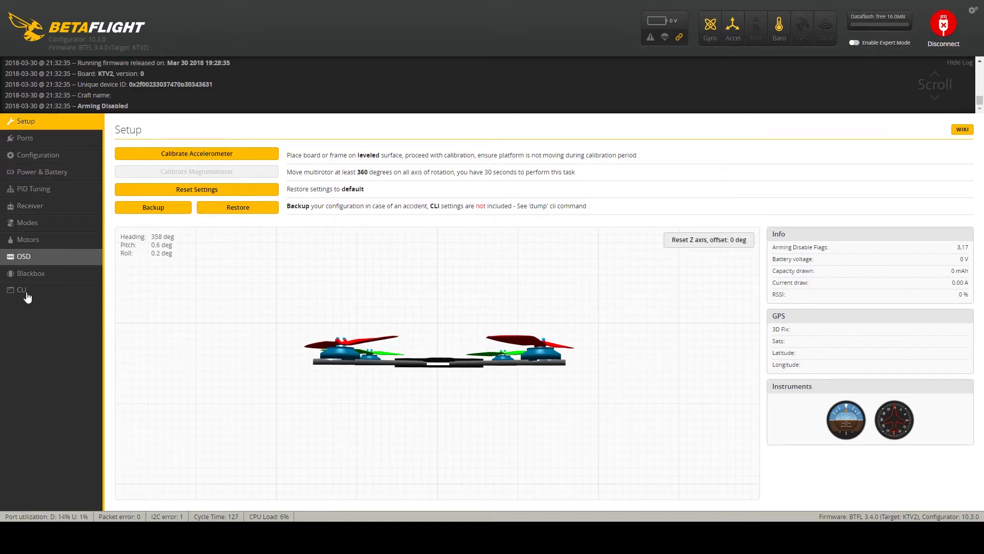
Set UART5 sensor input to ESC and UART6 peripheral to TBS SmartAudio, then save and reboot.
{"action": "left_click", "coordinate": [33, 147]}
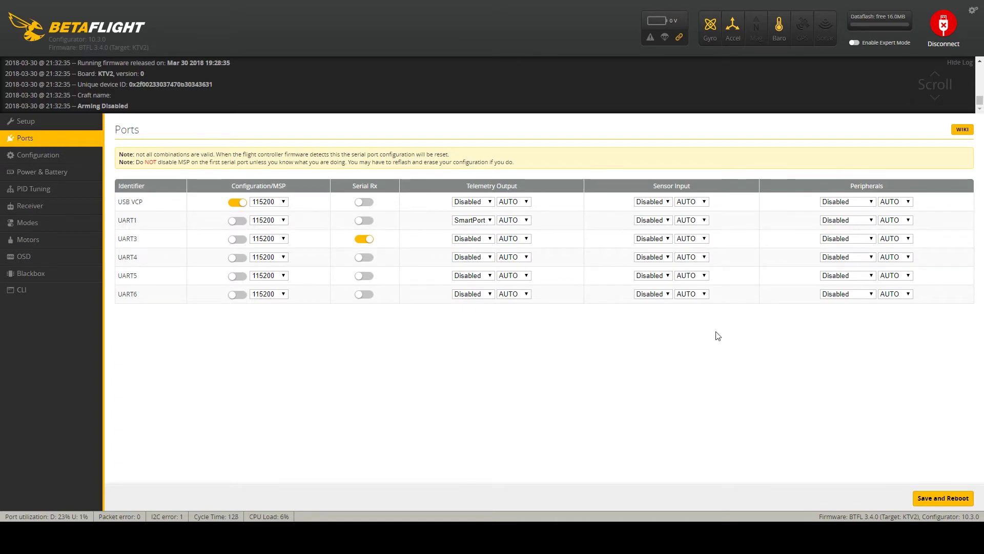
{"action": "left_click", "coordinate": [654, 277]}
{"action": "left_click", "coordinate": [654, 301]}
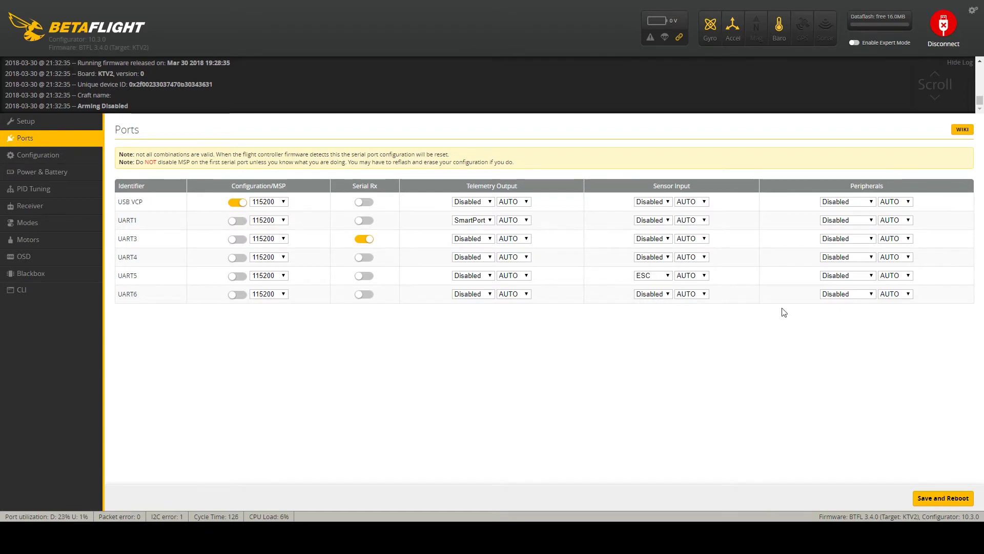
{"action": "left_click", "coordinate": [862, 324]}
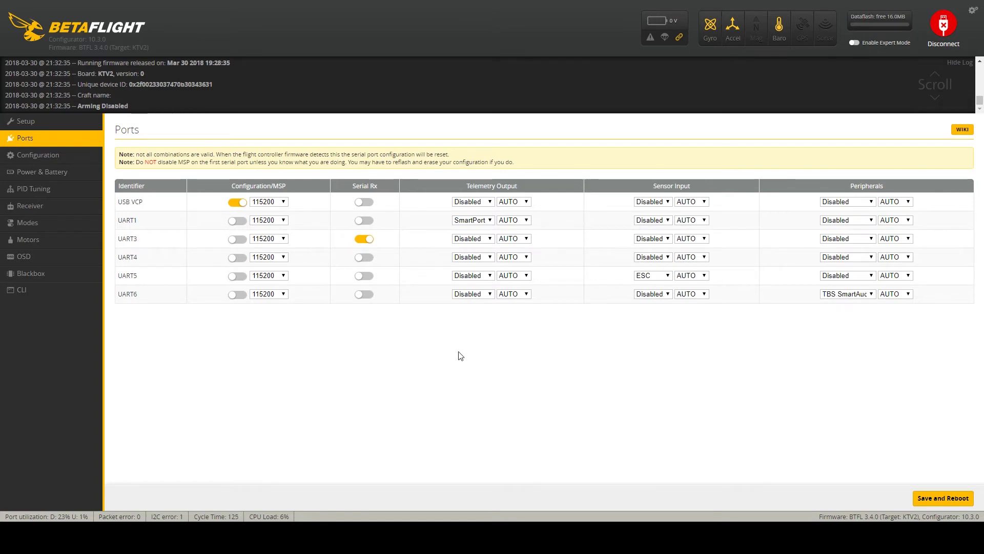
{"action": "left_click", "coordinate": [943, 498]}
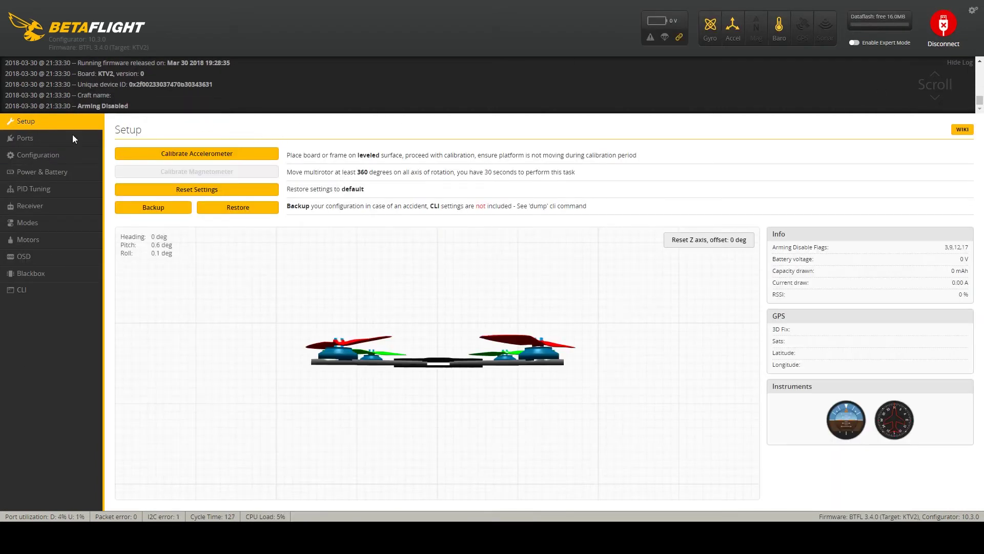
{"action": "left_click", "coordinate": [47, 157]}
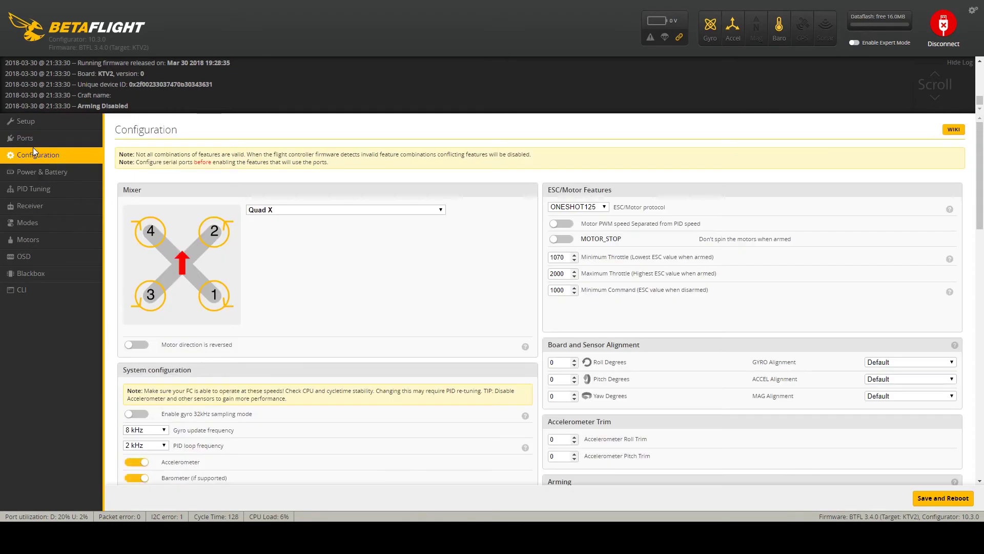
{"action": "left_click", "coordinate": [32, 139]}
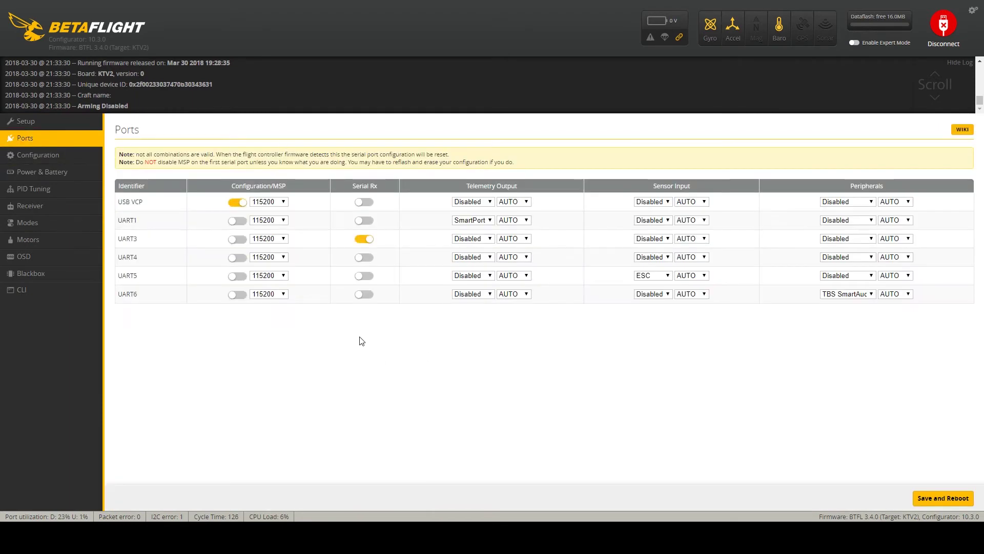
Enable 32 kHz gyro sampling and set the PID loop frequency to 16 kHz.
{"action": "left_click", "coordinate": [47, 155]}
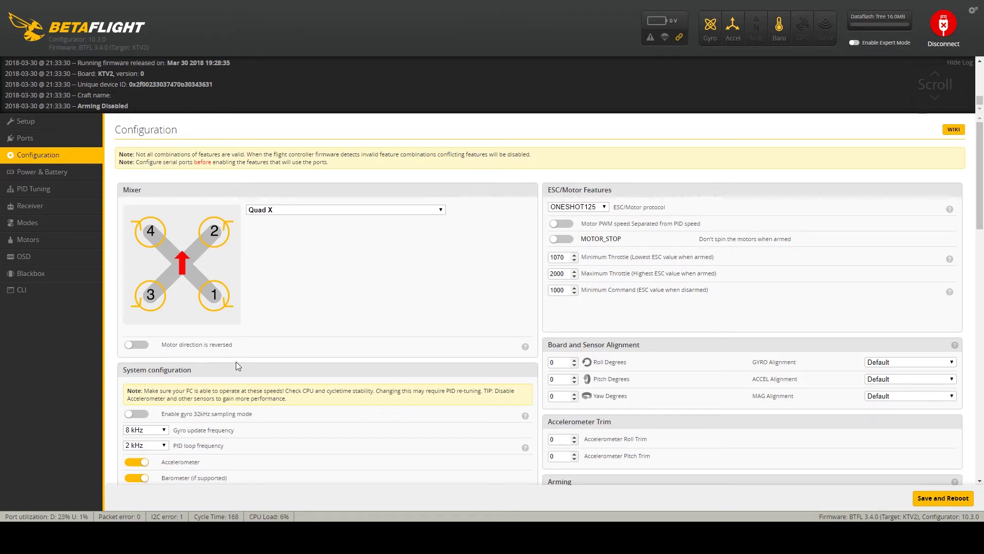
{"action": "left_click_drag", "start_coordinate": [979, 179], "coordinate": [979, 259]}
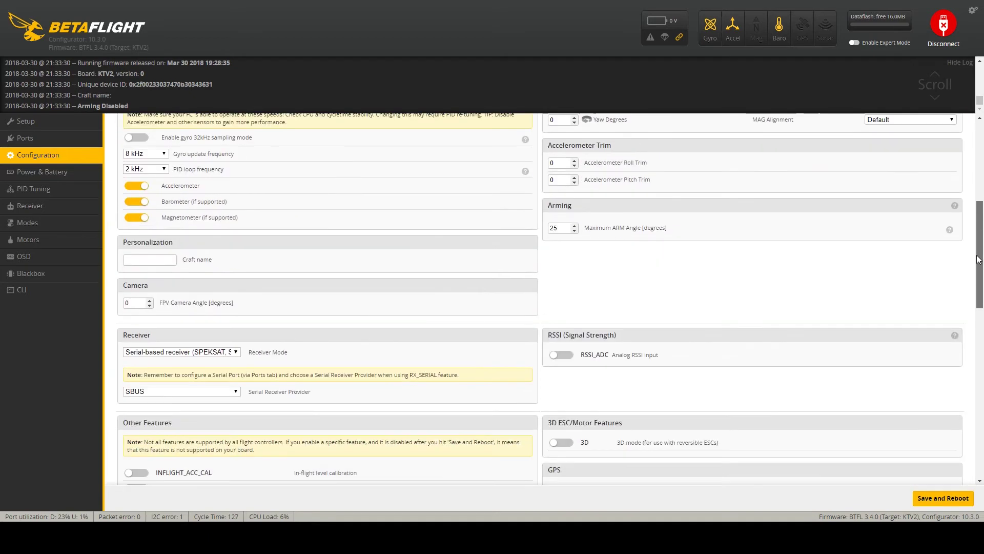
{"action": "scroll", "coordinate": [343, 204], "scroll_direction": "up", "scroll_amount": 1}
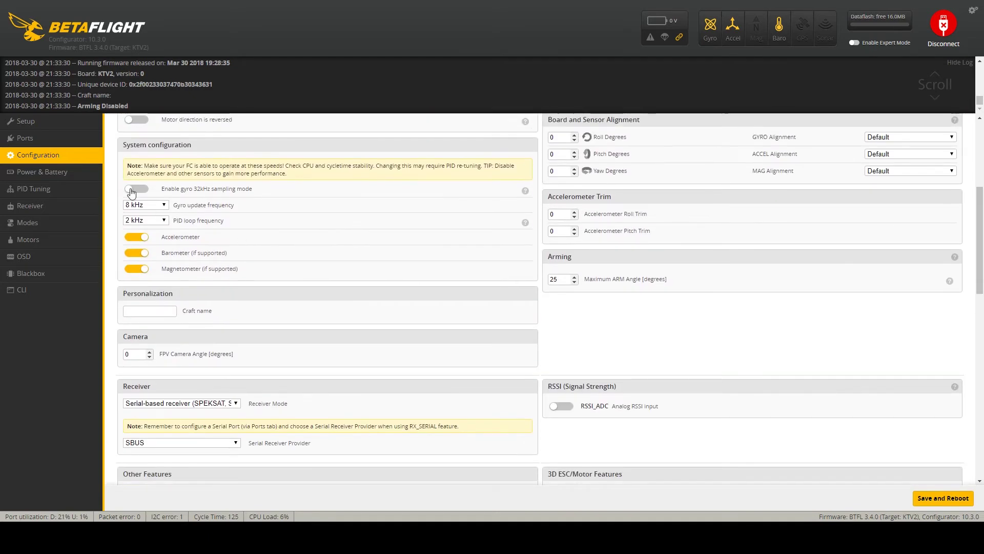
{"action": "left_click", "coordinate": [132, 190]}
{"action": "left_click", "coordinate": [156, 221]}
{"action": "left_click", "coordinate": [155, 237]}
Disable the accelerometer, barometer and magnetometer.
{"action": "left_click", "coordinate": [133, 237]}
{"action": "left_click", "coordinate": [142, 254]}
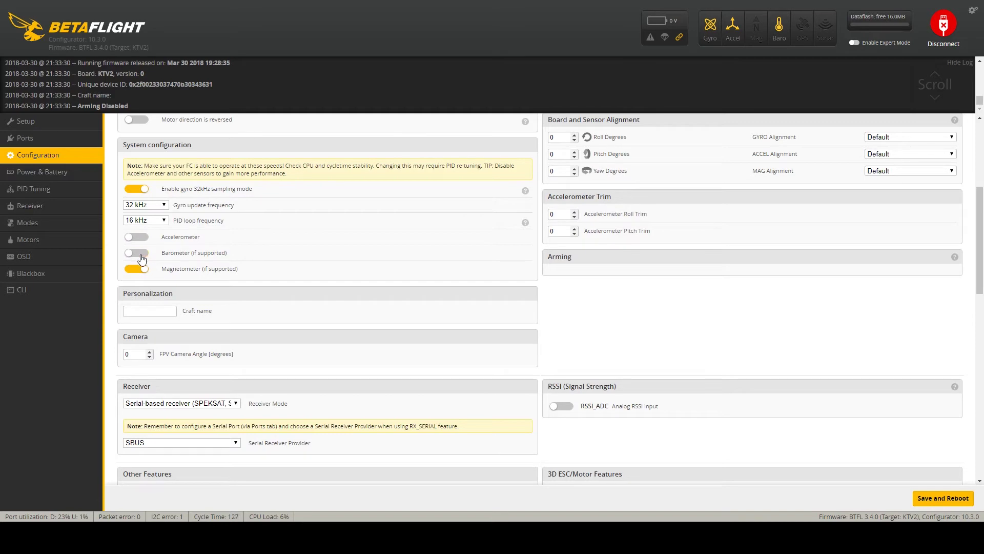
{"action": "left_click", "coordinate": [137, 269]}
Set the ESC/Motor protocol to DSHOT1200.
{"action": "scroll", "coordinate": [316, 295], "scroll_direction": "up", "scroll_amount": 5}
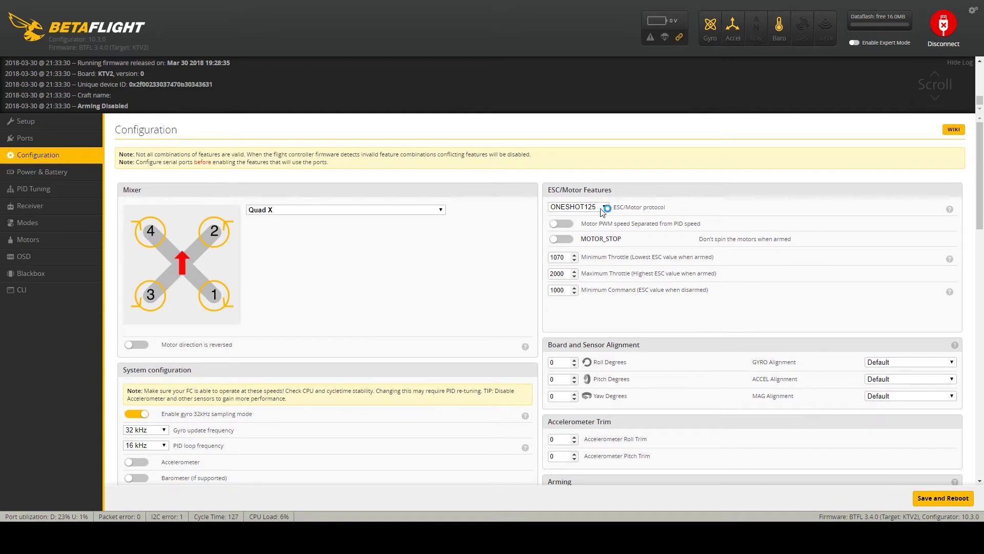
{"action": "left_click", "coordinate": [587, 205]}
{"action": "left_click", "coordinate": [559, 291]}
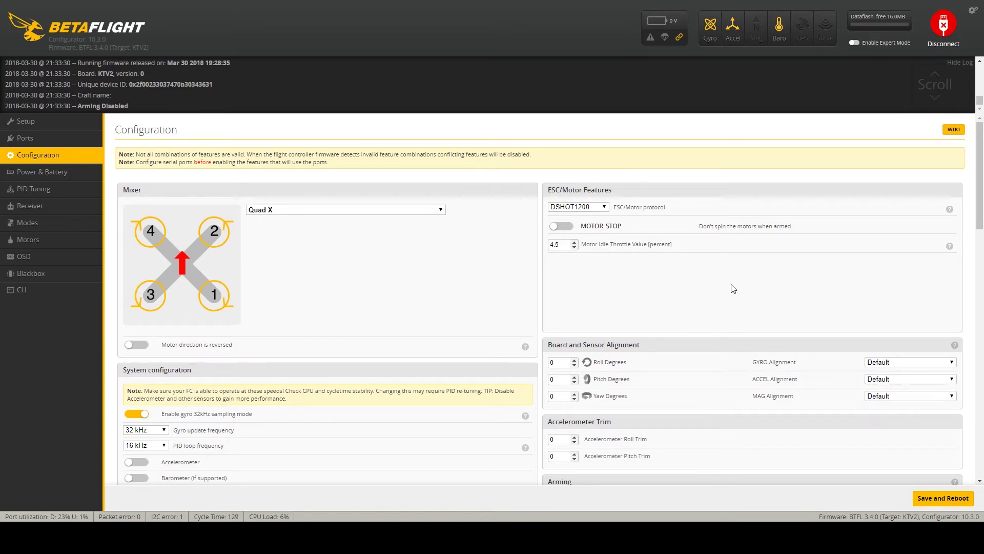
Name the craft TANK and set the FPV camera angle to 30 degrees.
{"action": "scroll", "coordinate": [733, 288], "scroll_direction": "down", "scroll_amount": 7}
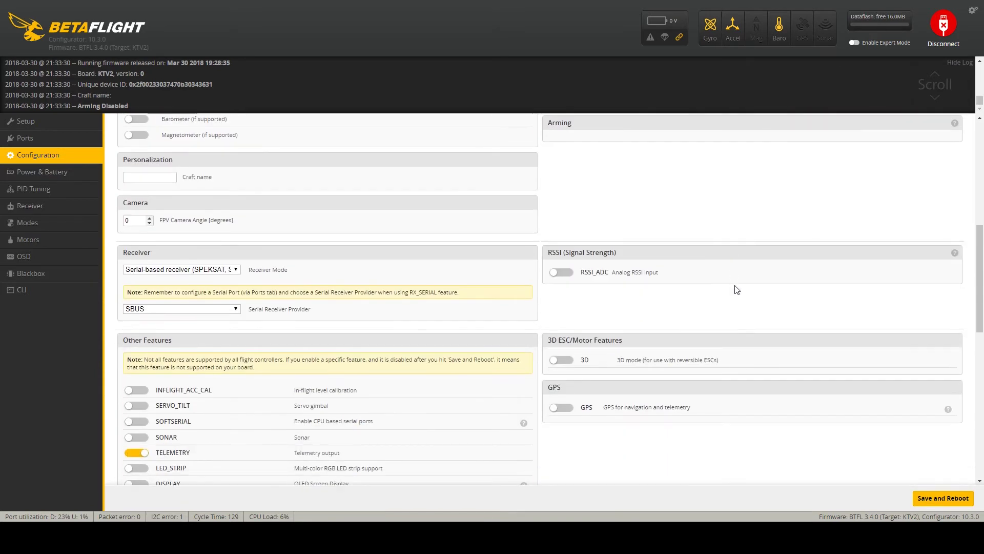
{"action": "left_click", "coordinate": [149, 177]}
{"action": "type", "text": "TANK"}
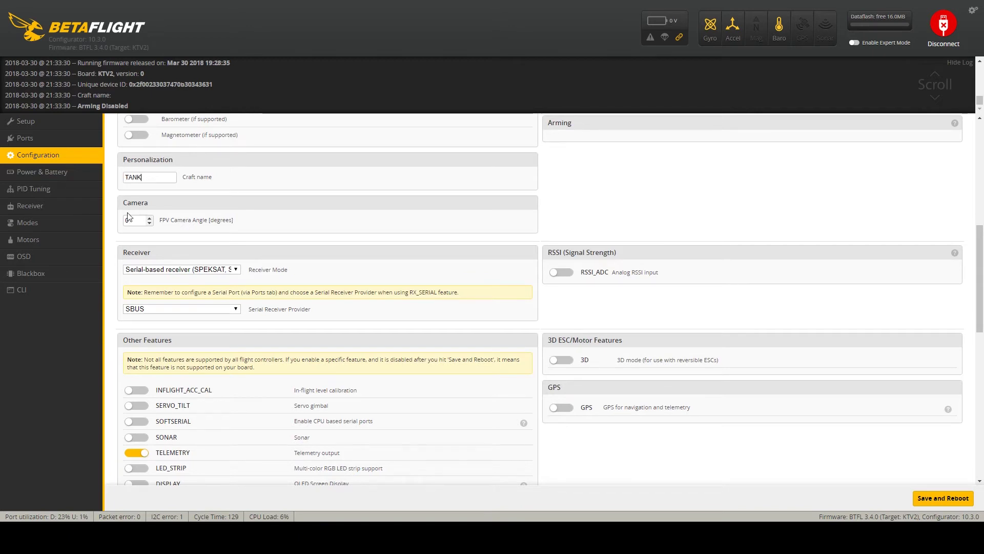
{"action": "left_click", "coordinate": [132, 219]}
{"action": "type", "text": "30"}
Enable the AIRMODE, ESC_SENSOR, ANTI_GRAVITY and DYNAMIC_FILTER features under Other Features.
{"action": "scroll", "coordinate": [128, 205], "scroll_direction": "down", "scroll_amount": 2}
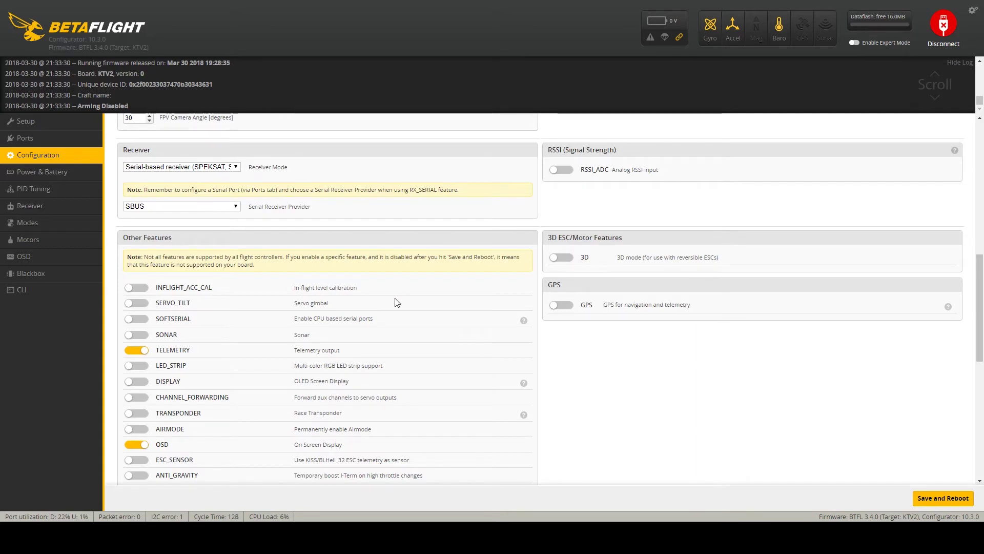
{"action": "scroll", "coordinate": [114, 300], "scroll_direction": "down", "scroll_amount": 2}
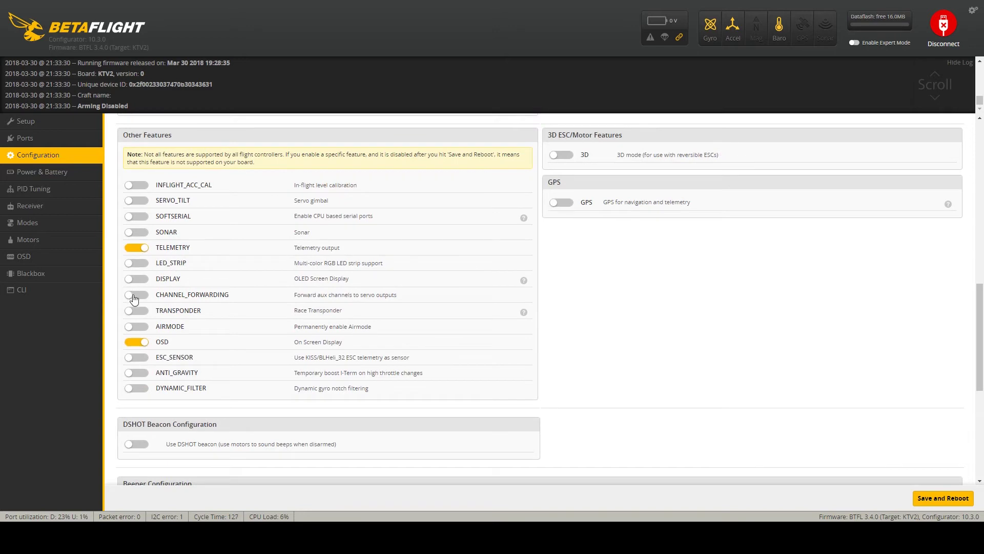
{"action": "left_click", "coordinate": [128, 328]}
{"action": "left_click", "coordinate": [136, 359]}
{"action": "left_click", "coordinate": [138, 374]}
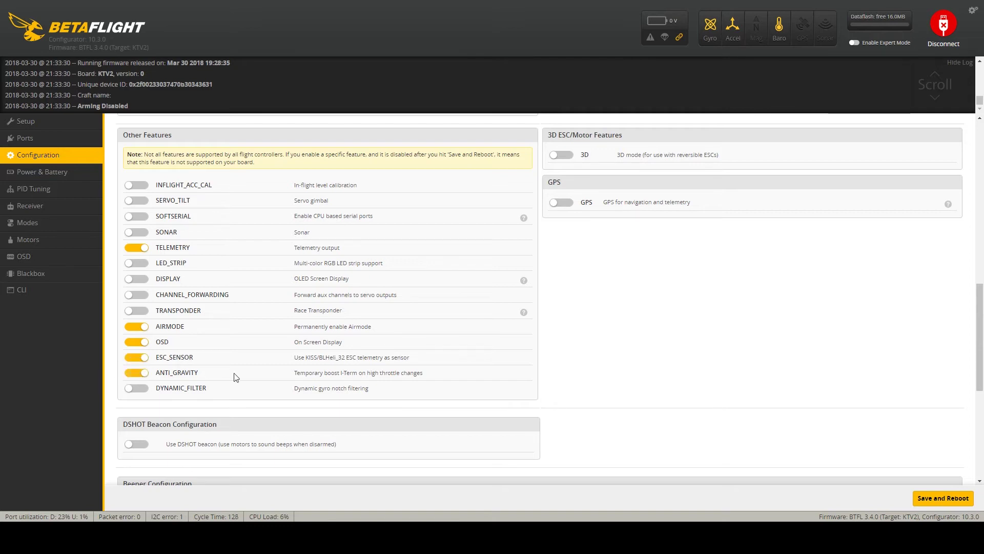
{"action": "left_click", "coordinate": [141, 388]}
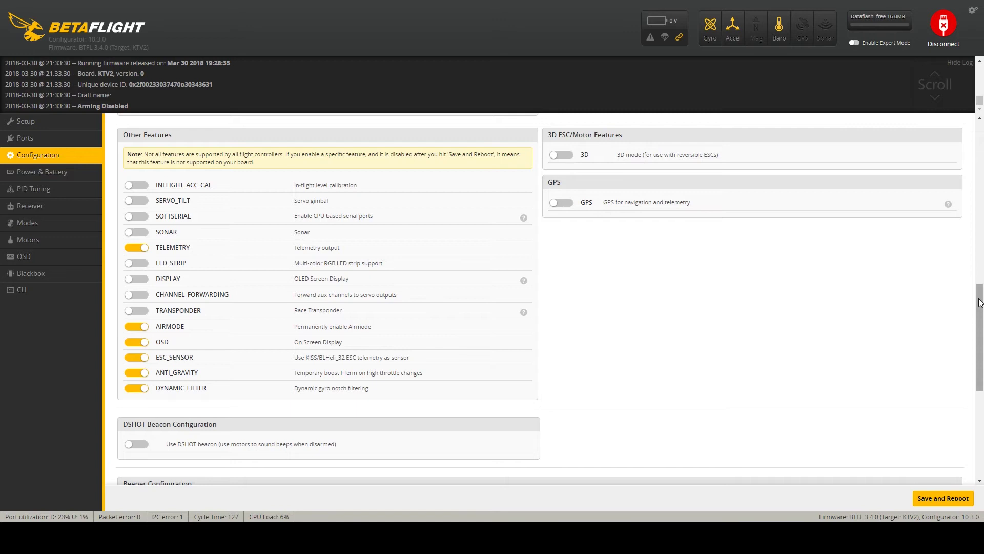
Turn off every beeper from GYRO_CALIBRATED through USB, then save and reboot the board.
{"action": "left_click_drag", "start_coordinate": [979, 302], "coordinate": [979, 384]}
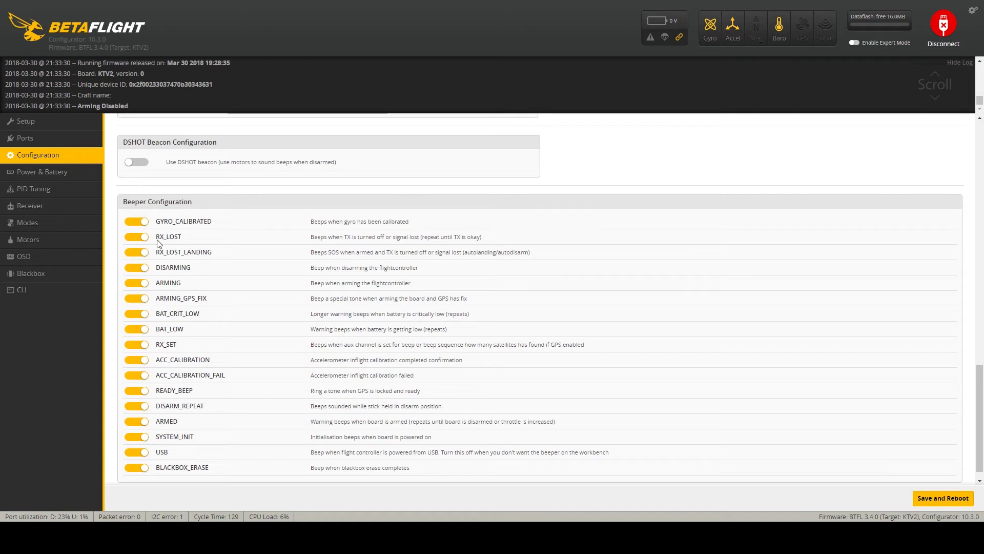
{"action": "left_click", "coordinate": [136, 222]}
{"action": "left_click", "coordinate": [133, 237]}
{"action": "left_click", "coordinate": [135, 252]}
{"action": "left_click", "coordinate": [136, 268]}
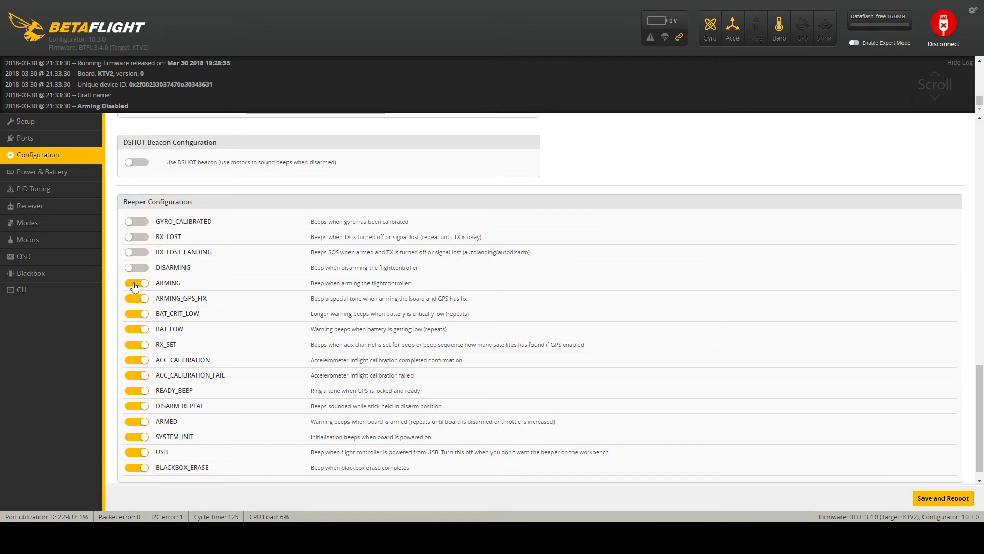
{"action": "left_click", "coordinate": [134, 300]}
{"action": "left_click", "coordinate": [135, 314]}
{"action": "left_click", "coordinate": [136, 329]}
{"action": "left_click", "coordinate": [134, 344]}
{"action": "left_click", "coordinate": [134, 360]}
{"action": "left_click", "coordinate": [134, 376]}
{"action": "left_click", "coordinate": [134, 391]}
{"action": "left_click", "coordinate": [134, 406]}
{"action": "left_click", "coordinate": [134, 421]}
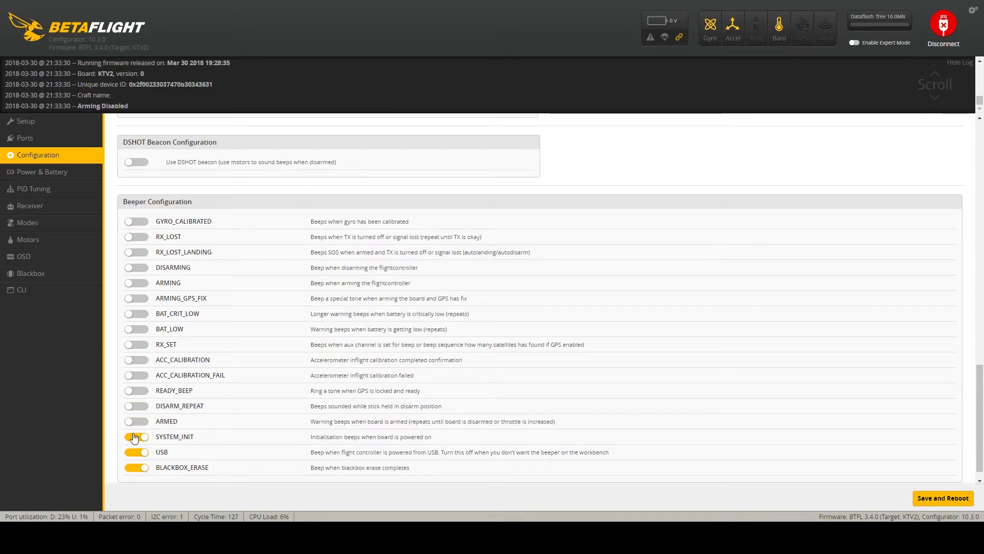
{"action": "left_click", "coordinate": [132, 454]}
{"action": "left_click", "coordinate": [134, 467]}
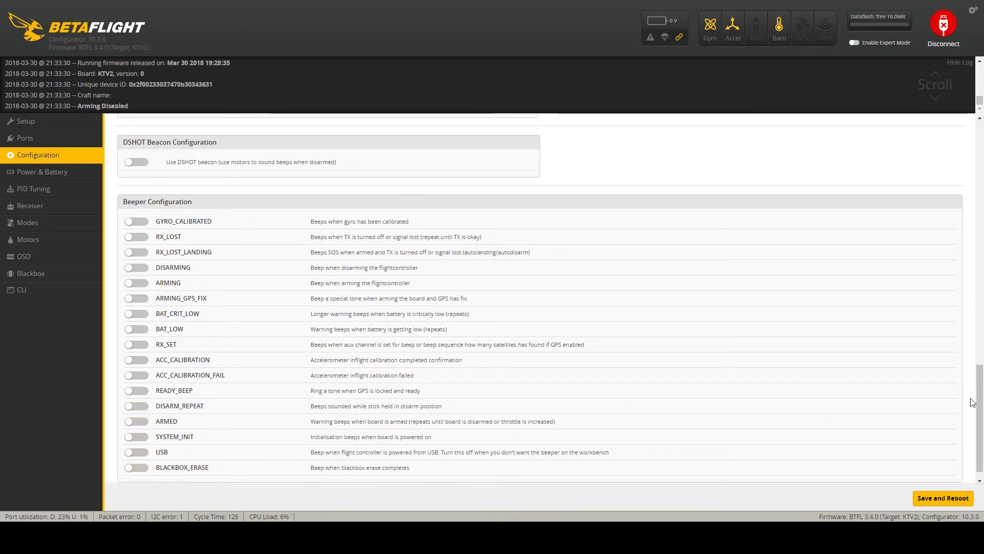
{"action": "left_click_drag", "start_coordinate": [981, 395], "coordinate": [951, 162]}
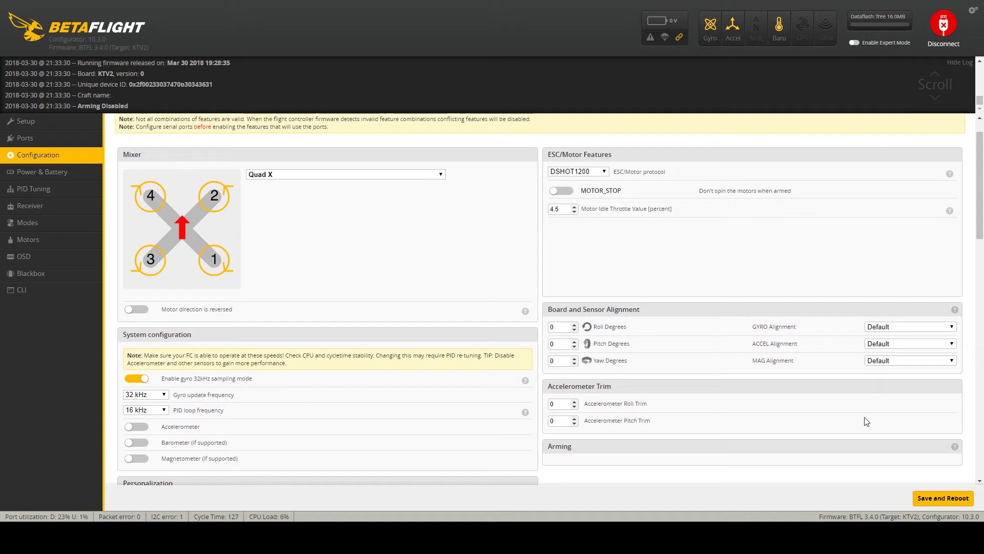
{"action": "left_click", "coordinate": [928, 502]}
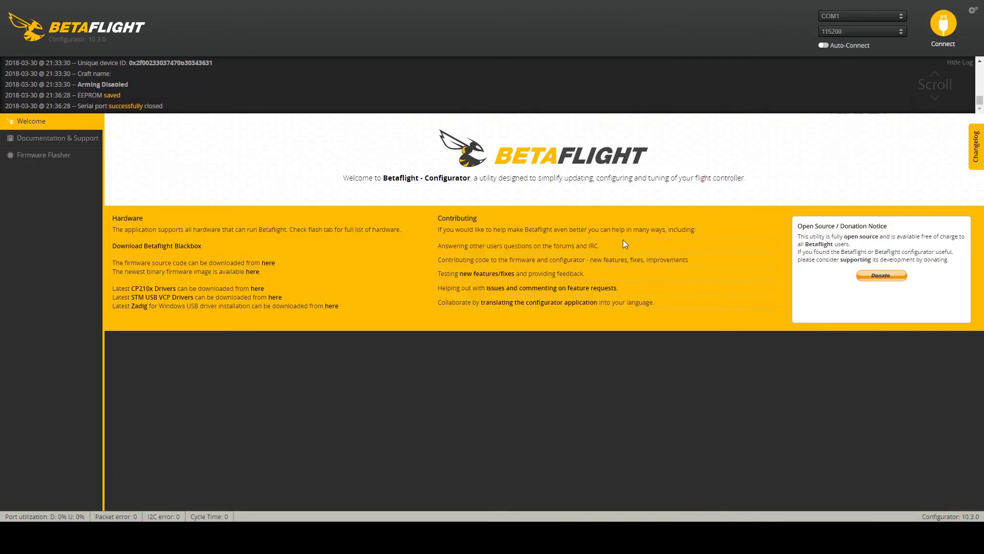
Reconnect, then set Power & Battery maximum cell voltage to 4.2 and current meter source to Onboard ADC.
{"action": "left_click", "coordinate": [945, 24]}
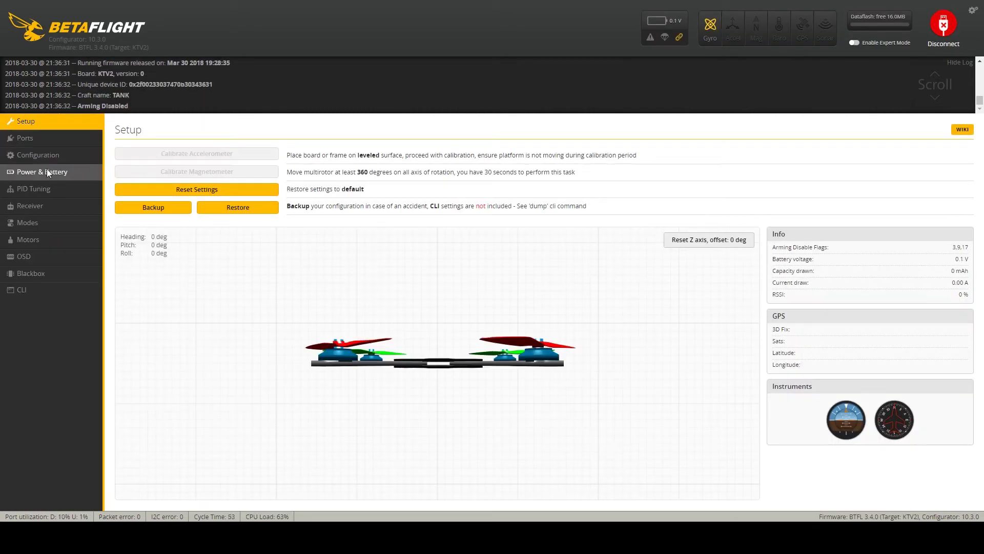
{"action": "left_click", "coordinate": [47, 172]}
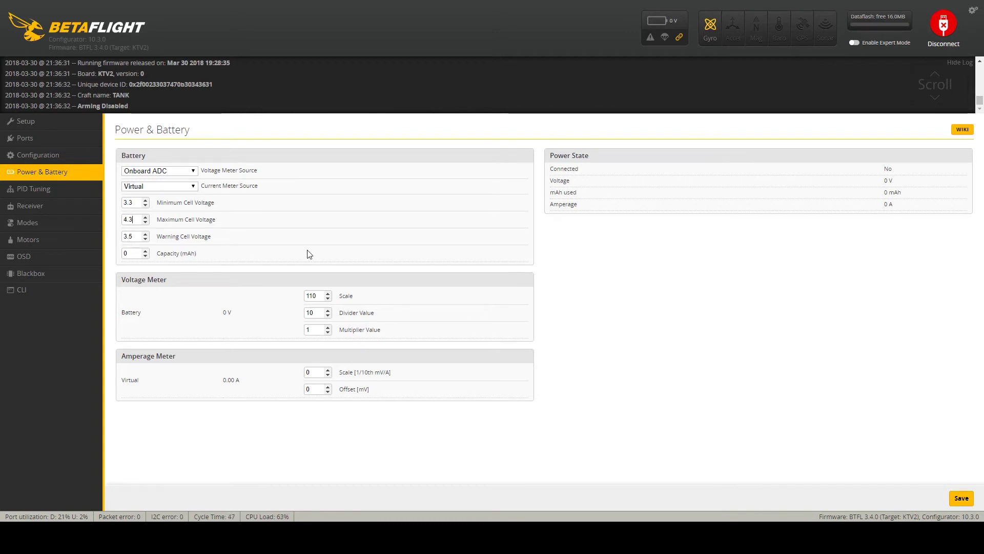
{"action": "key", "text": "BackSpace"}
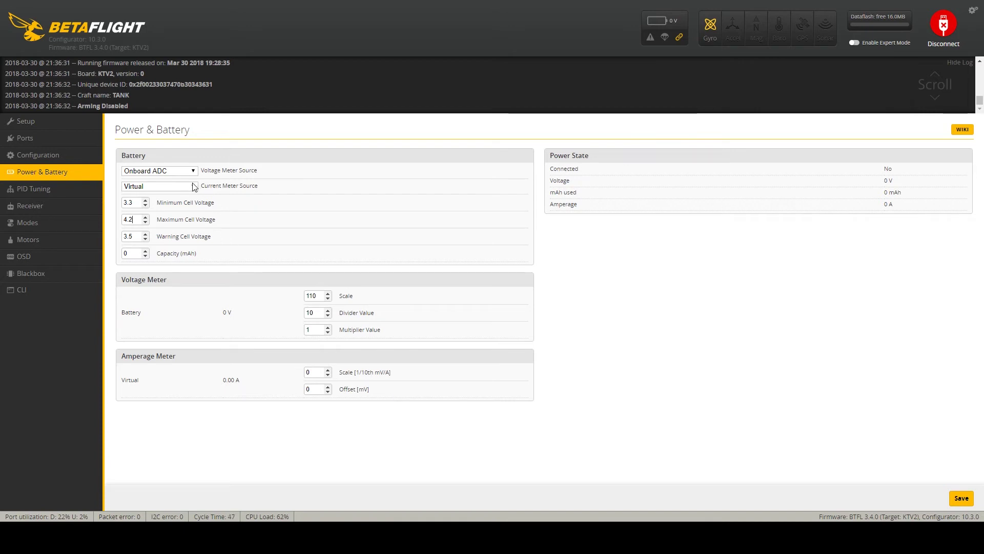
{"action": "left_click", "coordinate": [173, 210]}
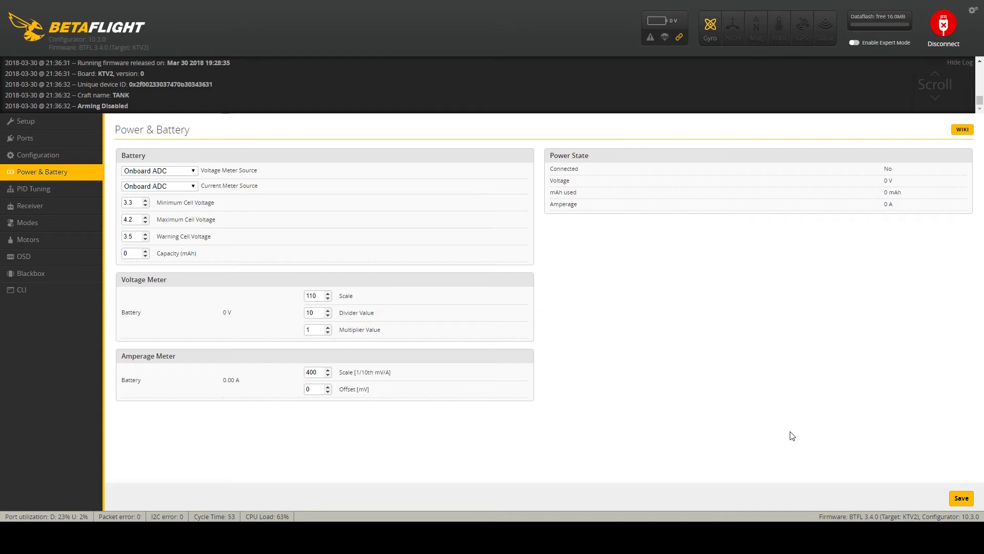
In PID Tuning, type 88 over the selected digits of the roll super rate.
{"action": "left_click", "coordinate": [34, 189]}
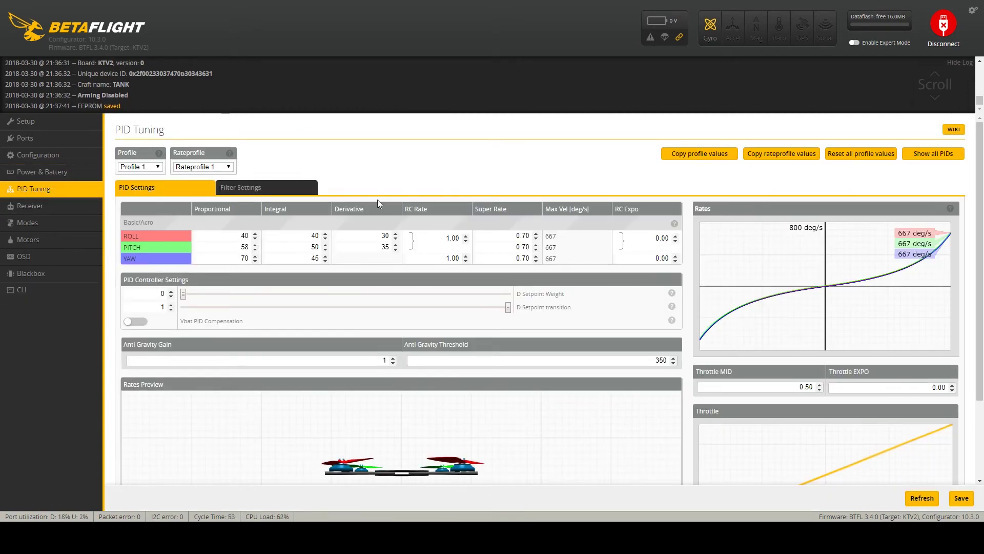
{"action": "left_click_drag", "start_coordinate": [527, 235], "coordinate": [523, 246]}
{"action": "type", "text": "8"}
{"action": "type", "text": "8"}
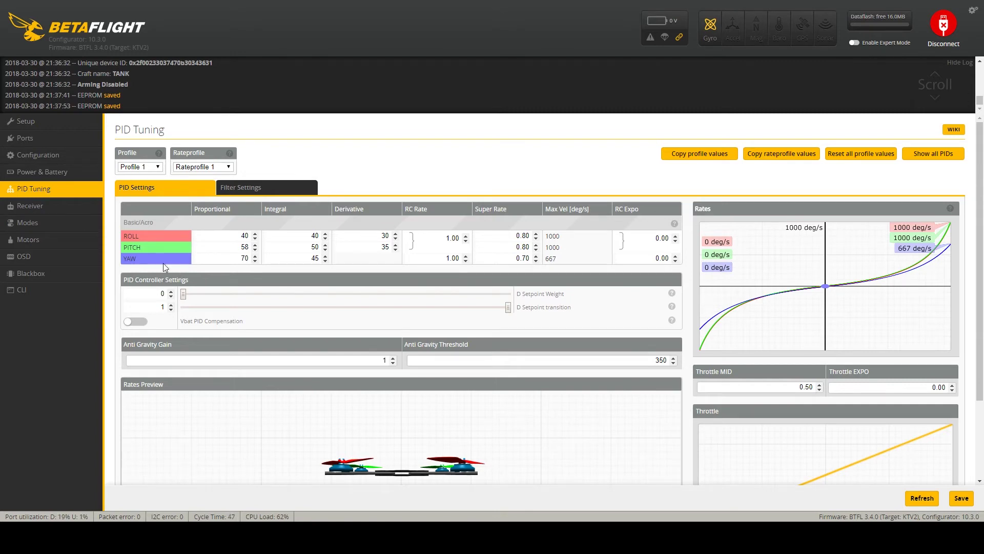
On the Receiver page, set the RSSI channel to AUX 8 and stick high to 2000.
{"action": "left_click", "coordinate": [56, 208]}
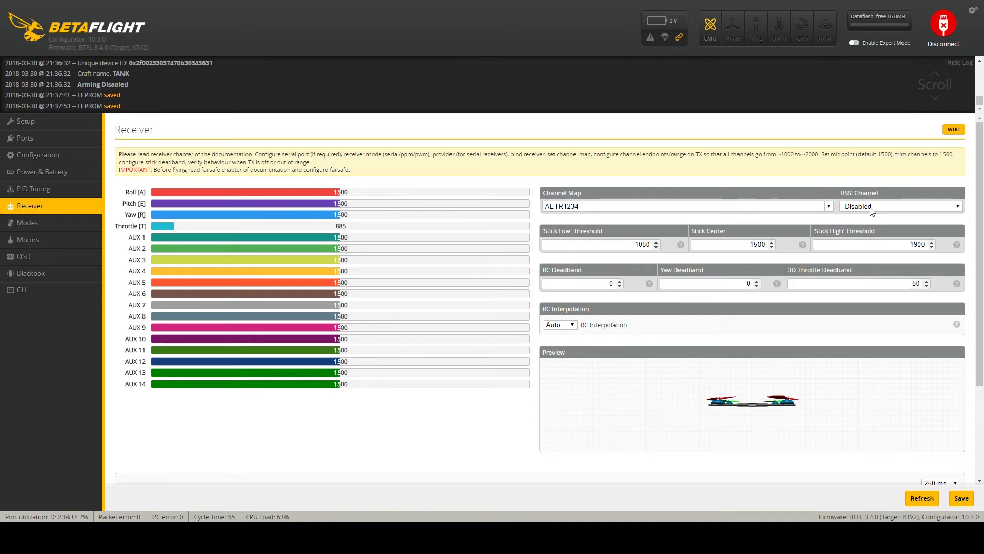
{"action": "left_click", "coordinate": [878, 286]}
{"action": "double_click", "coordinate": [918, 245]}
{"action": "type", "text": "200"}
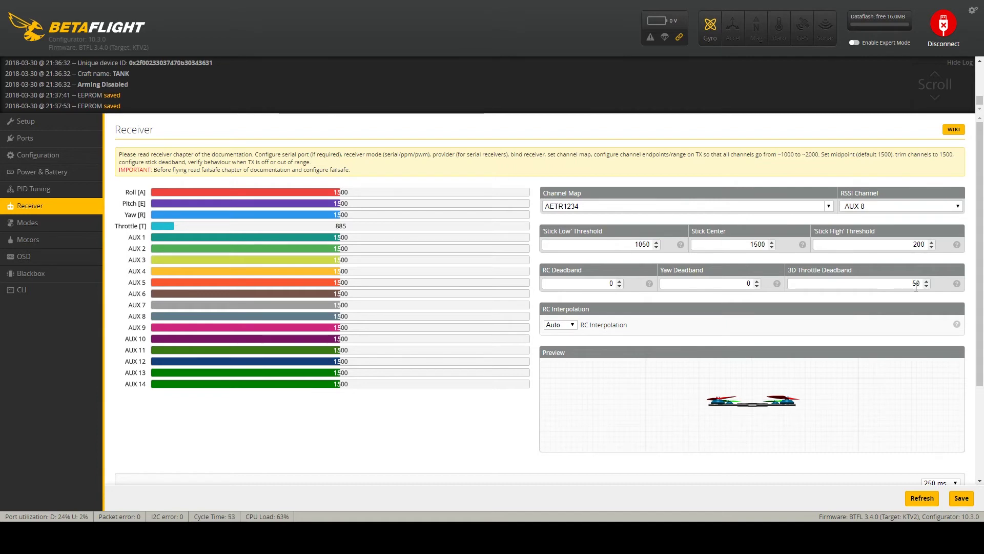
{"action": "type", "text": "0"}
Keep the RC deadband at 3.
{"action": "left_click_drag", "start_coordinate": [524, 285], "coordinate": [613, 284]}
{"action": "key", "text": "BackSpace"}
{"action": "key", "text": "ctrl+z"}
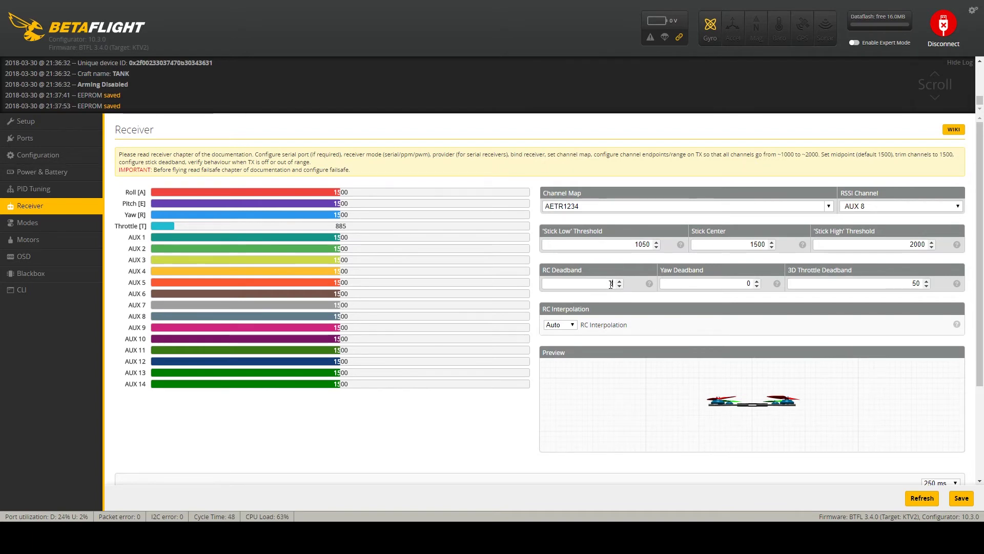
{"action": "left_click", "coordinate": [609, 365]}
{"action": "left_click_drag", "start_coordinate": [349, 193], "coordinate": [333, 192]}
Set RC interpolation to Manual with a 23 ms interval and save the receiver settings.
{"action": "left_click", "coordinate": [574, 328]}
{"action": "left_click", "coordinate": [566, 367]}
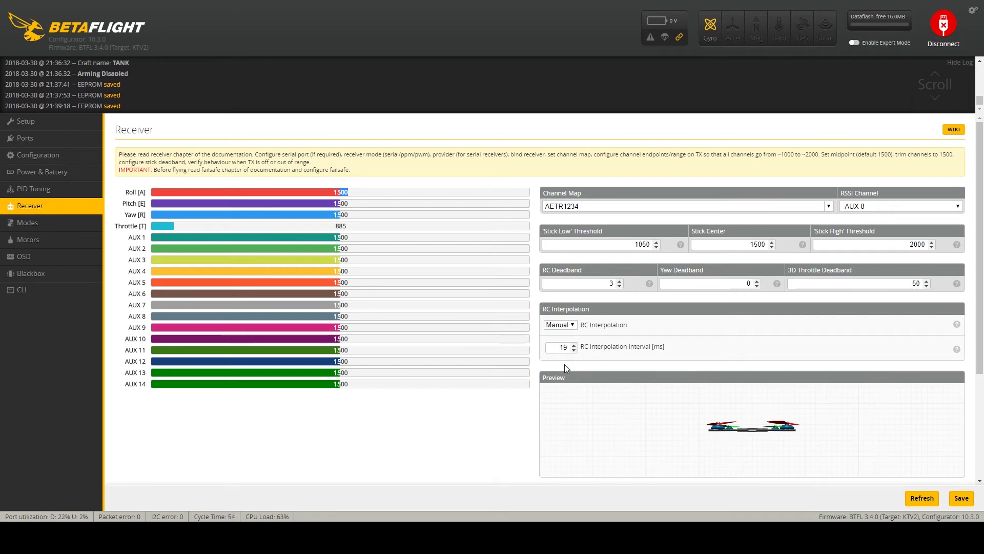
{"action": "double_click", "coordinate": [561, 351]}
{"action": "type", "text": "23"}
{"action": "left_click", "coordinate": [960, 498]}
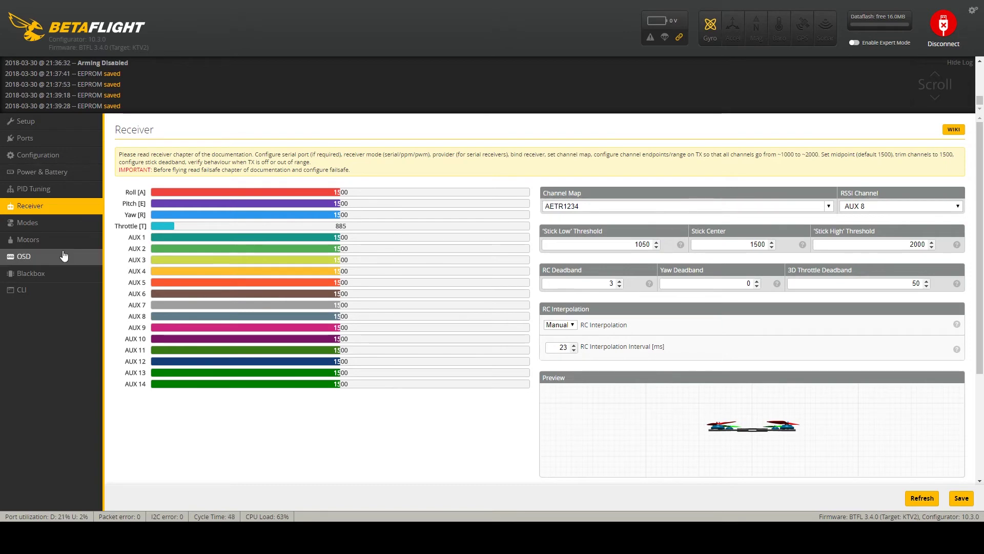
On the Modes page, add an ARM activation range and move it to 1700–2100.
{"action": "left_click", "coordinate": [60, 225]}
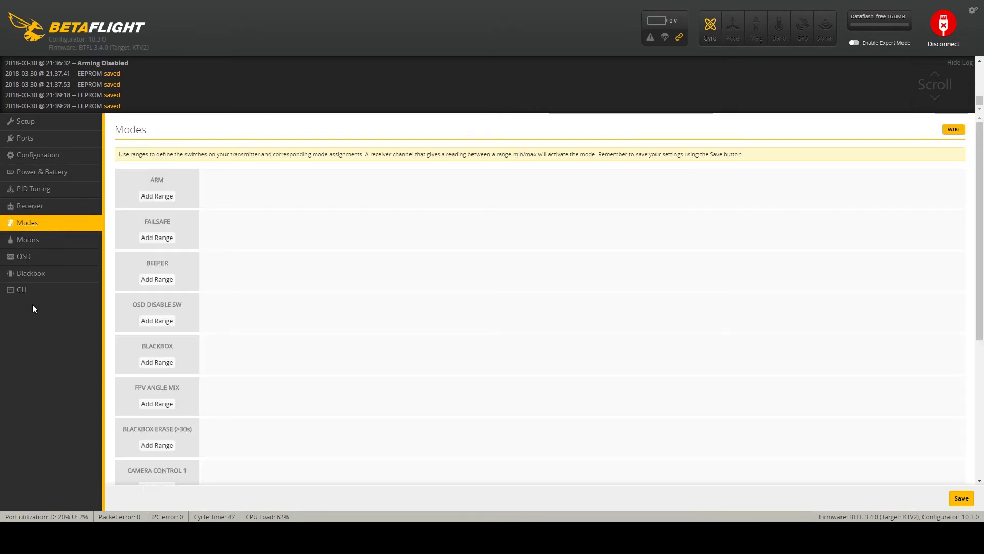
{"action": "left_click", "coordinate": [158, 197]}
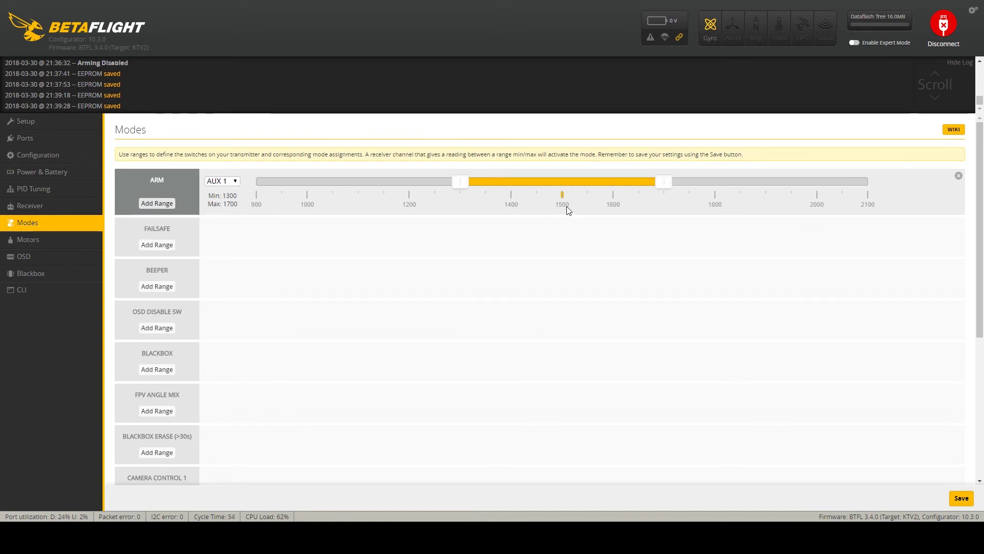
{"action": "left_click_drag", "start_coordinate": [534, 181], "coordinate": [737, 184]}
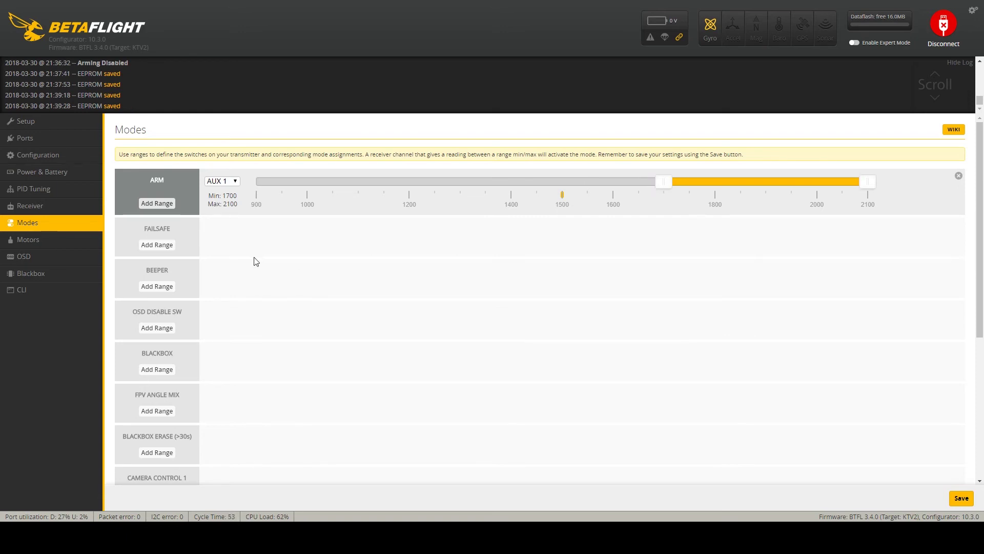
Add a BEEPER switch range spanning 1700–2100.
{"action": "left_click", "coordinate": [157, 287]}
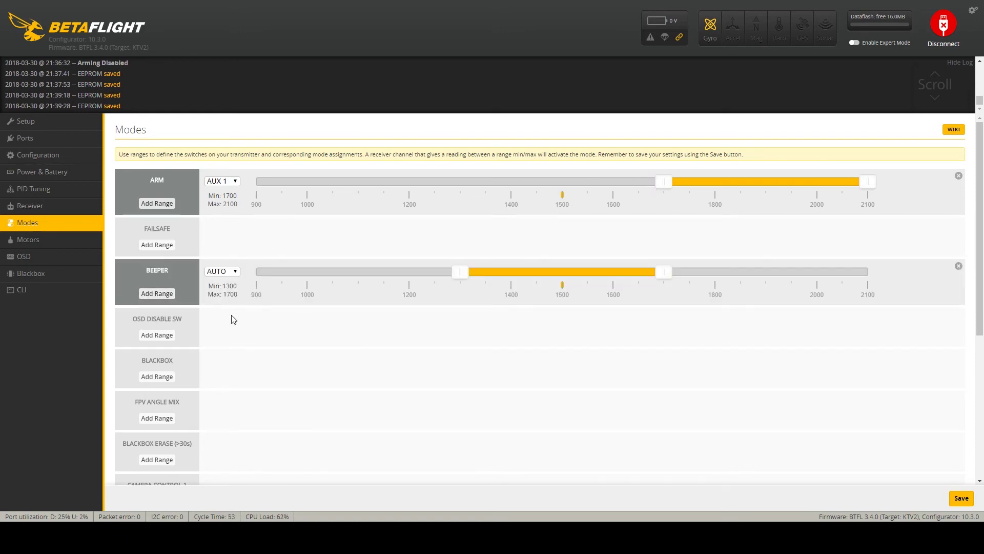
{"action": "left_click_drag", "start_coordinate": [546, 279], "coordinate": [813, 279]}
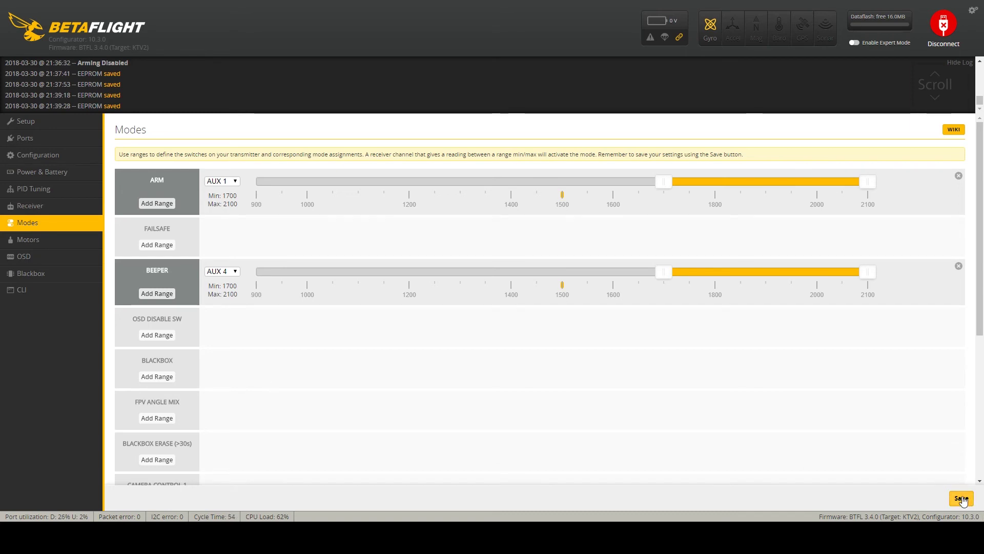
{"action": "left_click", "coordinate": [60, 241]}
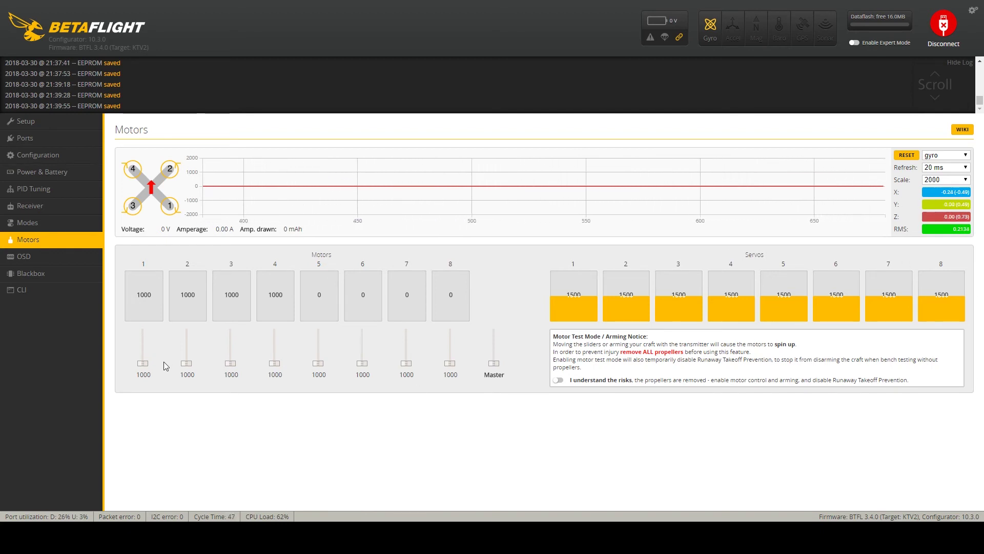
Hide the OSD Warnings element, set the capacity alarm to 1400, and save.
{"action": "left_click", "coordinate": [36, 260]}
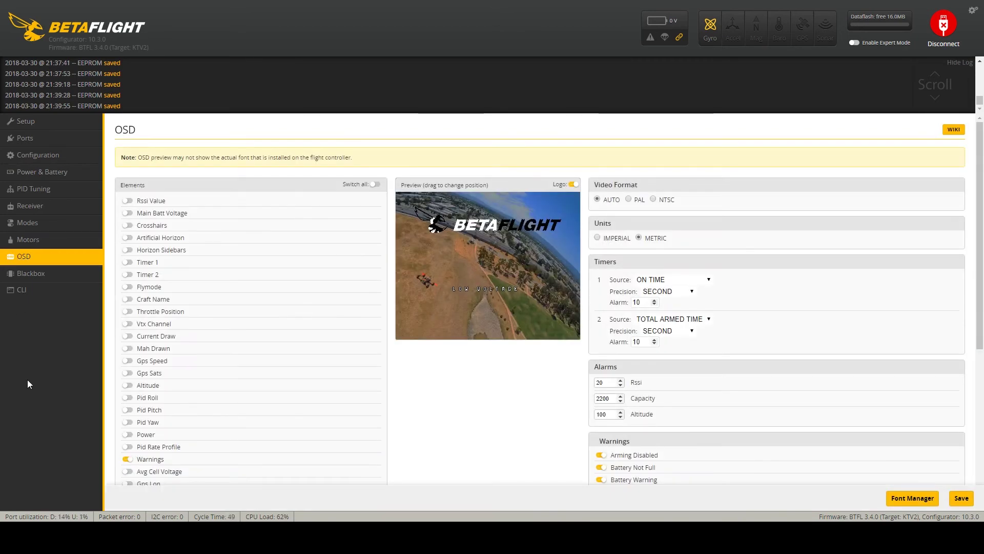
{"action": "scroll", "coordinate": [306, 365], "scroll_direction": "down", "scroll_amount": 2}
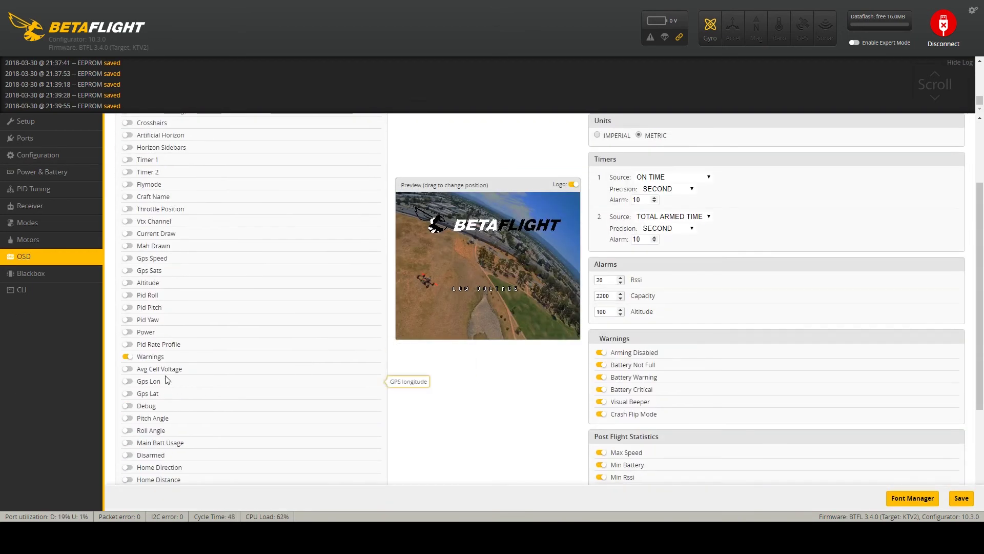
{"action": "left_click", "coordinate": [128, 356]}
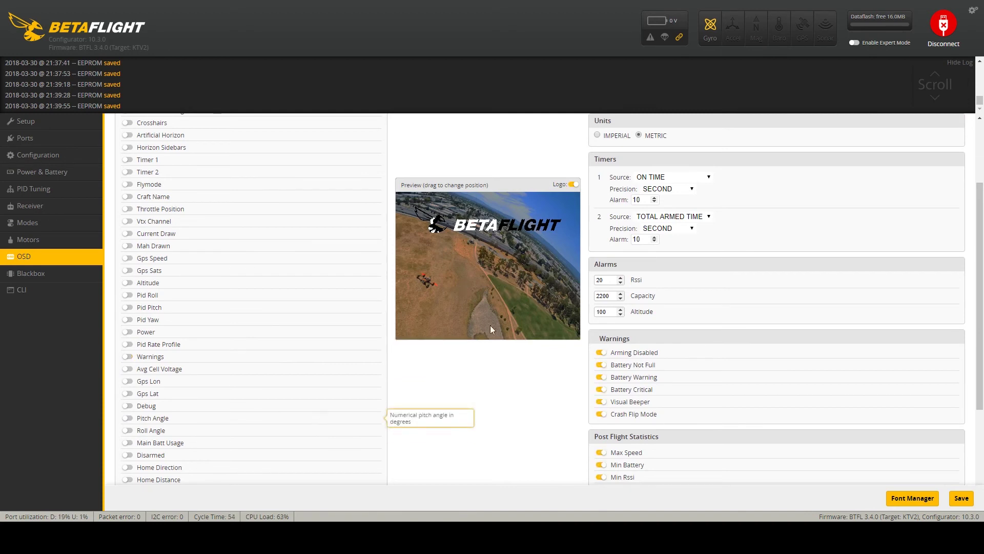
{"action": "left_click_drag", "start_coordinate": [610, 296], "coordinate": [567, 295]}
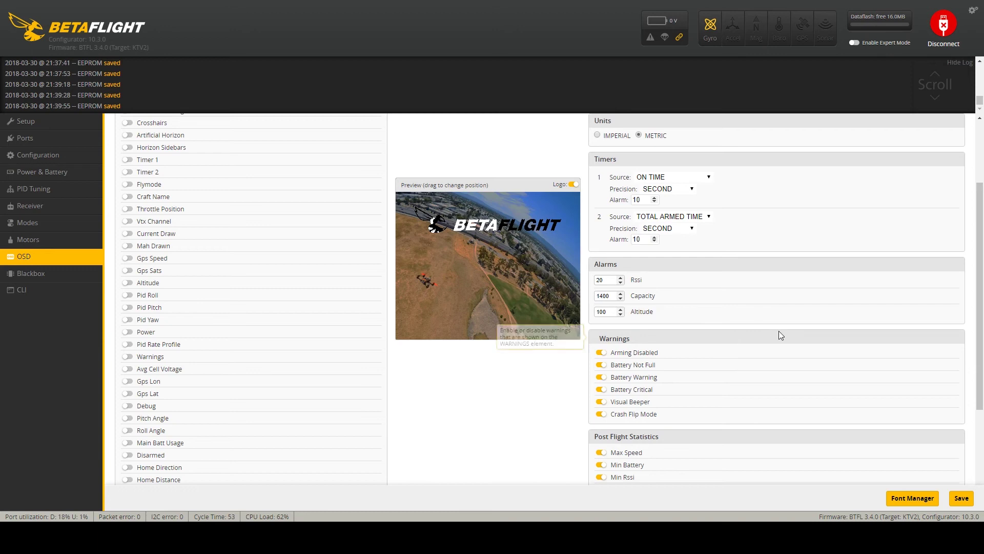
{"action": "left_click", "coordinate": [962, 498]}
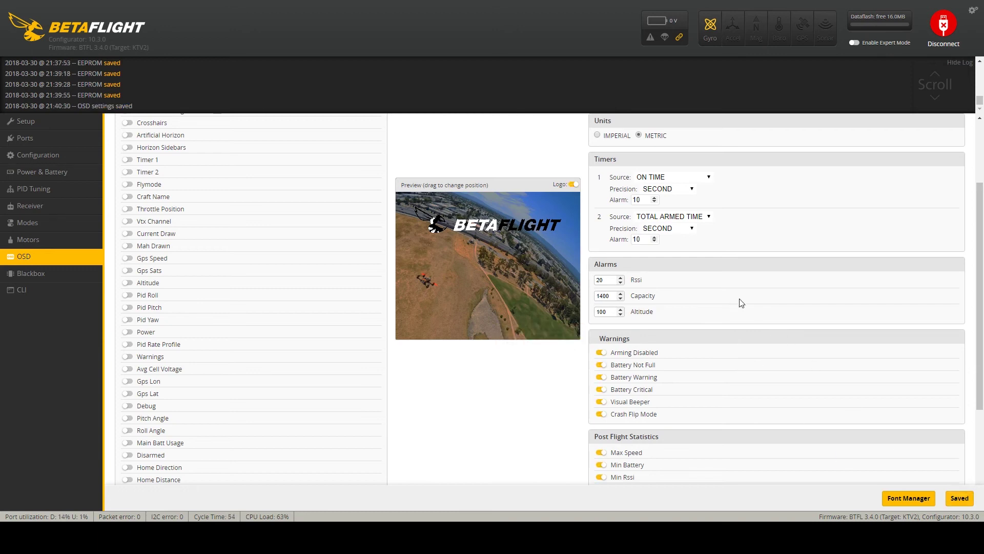
Turn off the Max Speed, Blackbox and Blackbox Log Number post-flight statistics and save.
{"action": "scroll", "coordinate": [733, 365], "scroll_direction": "down", "scroll_amount": 2}
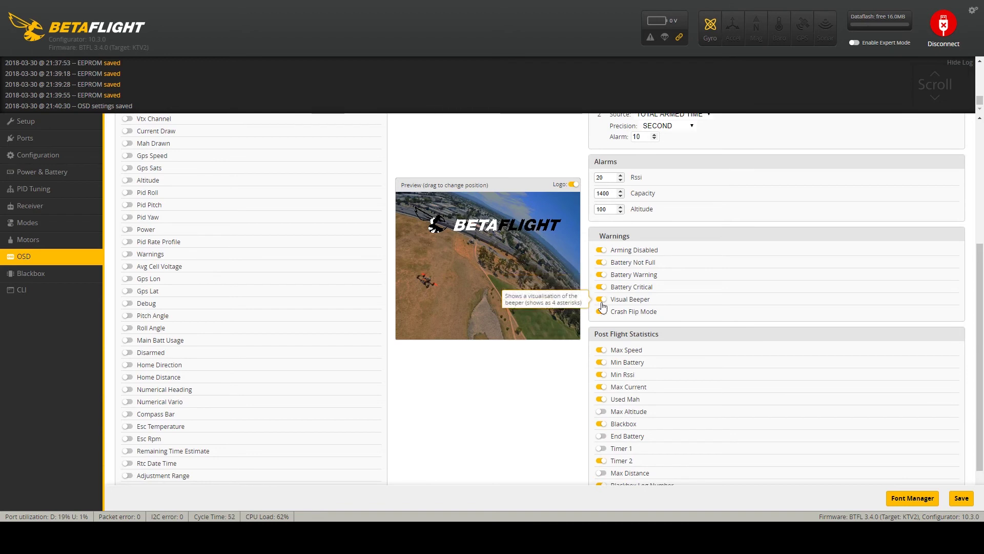
{"action": "scroll", "coordinate": [657, 200], "scroll_direction": "down", "scroll_amount": 1}
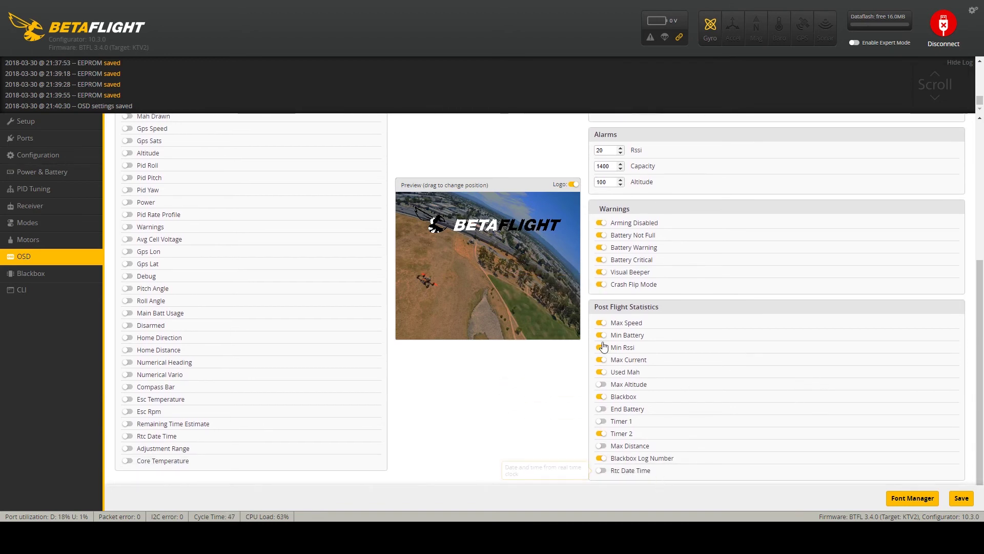
{"action": "left_click", "coordinate": [613, 325]}
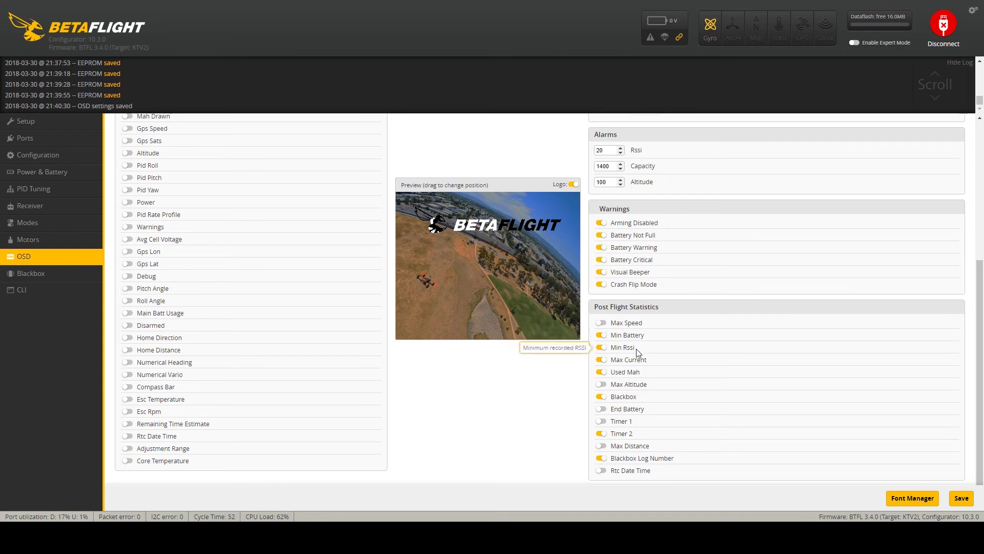
{"action": "left_click", "coordinate": [599, 398]}
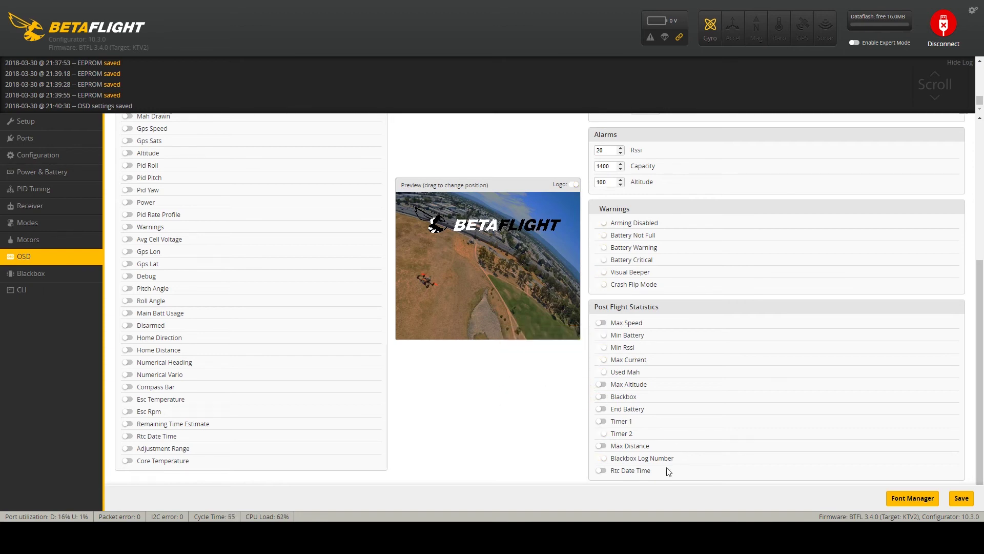
{"action": "left_click", "coordinate": [601, 458]}
{"action": "left_click", "coordinate": [962, 498]}
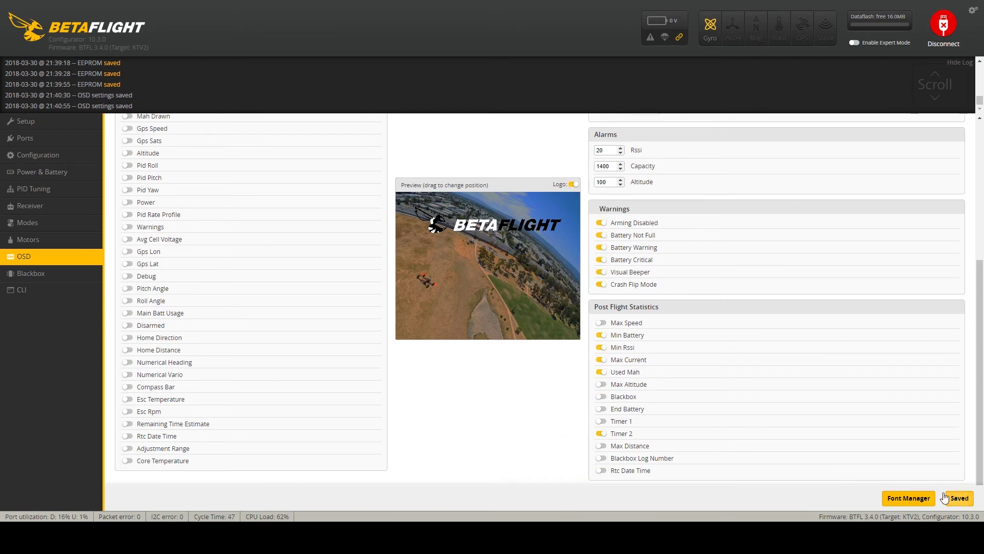
{"action": "scroll", "coordinate": [292, 390], "scroll_direction": "up", "scroll_amount": 5}
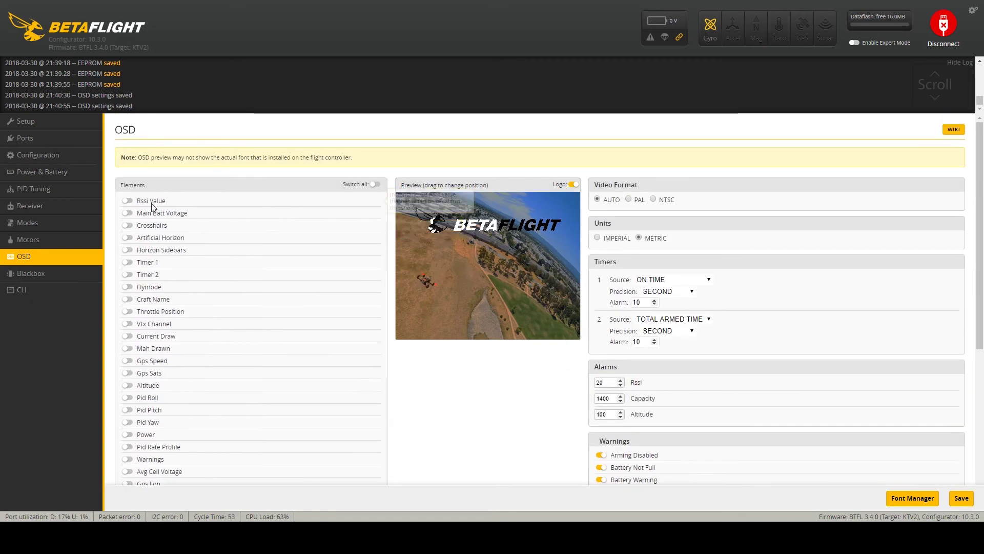
Show RSSI at the preview's lower-right and main battery voltage near the bottom.
{"action": "left_click", "coordinate": [128, 201]}
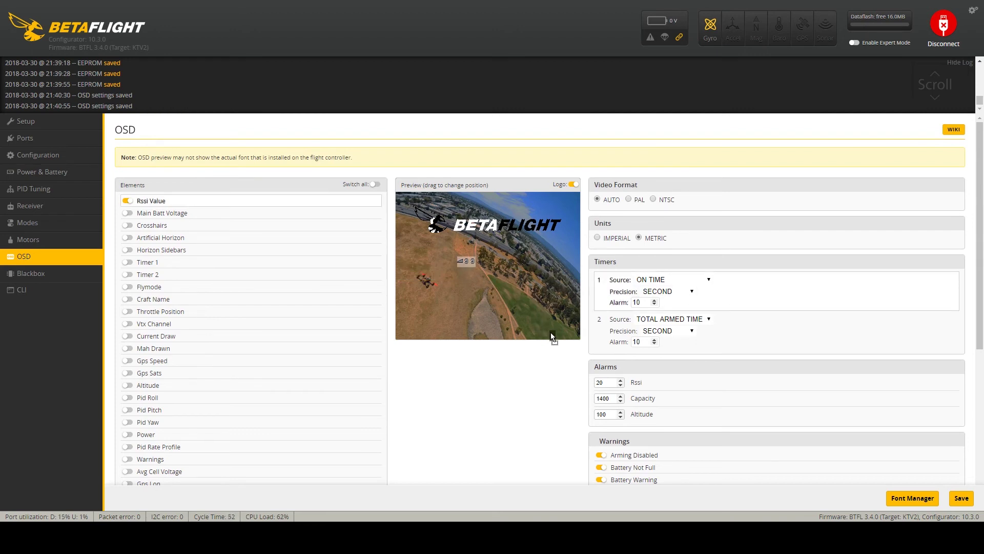
{"action": "left_click_drag", "start_coordinate": [466, 261], "coordinate": [557, 332]}
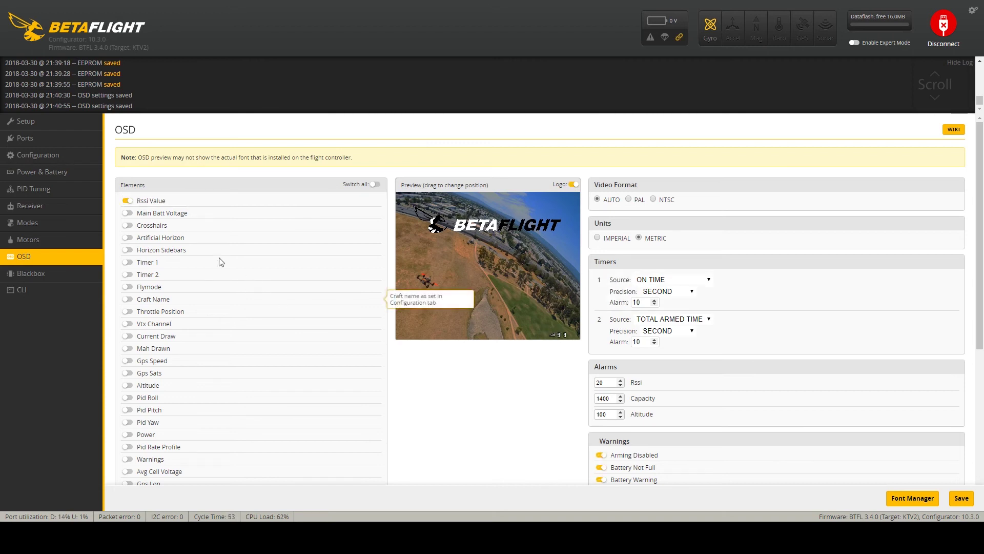
{"action": "left_click", "coordinate": [128, 213]}
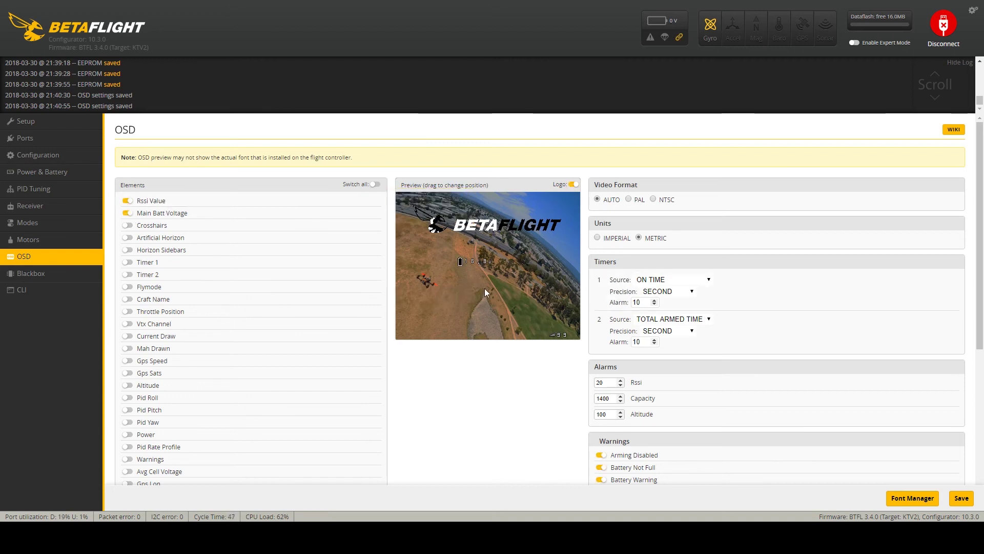
{"action": "left_click_drag", "start_coordinate": [480, 335], "coordinate": [481, 336]}
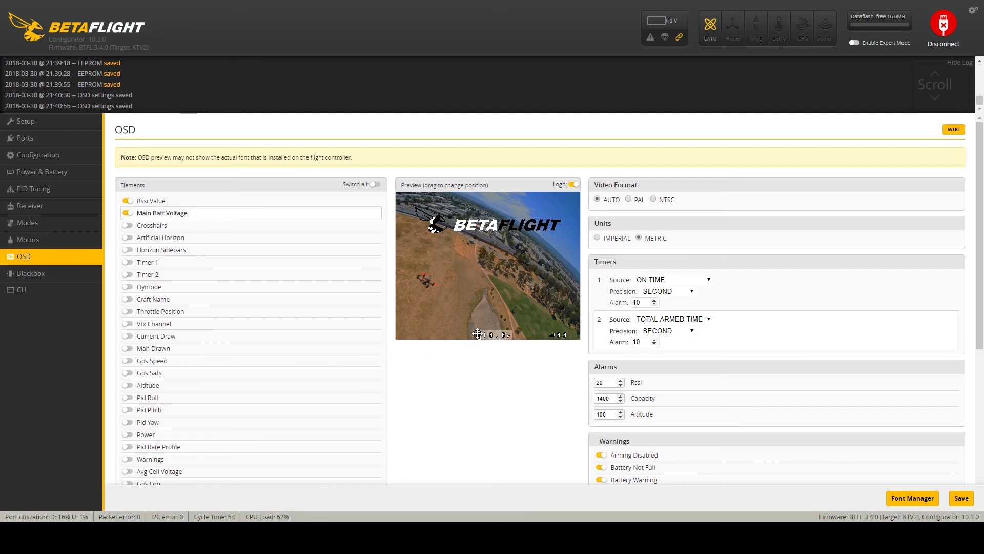
{"action": "left_click_drag", "start_coordinate": [478, 334], "coordinate": [479, 327]}
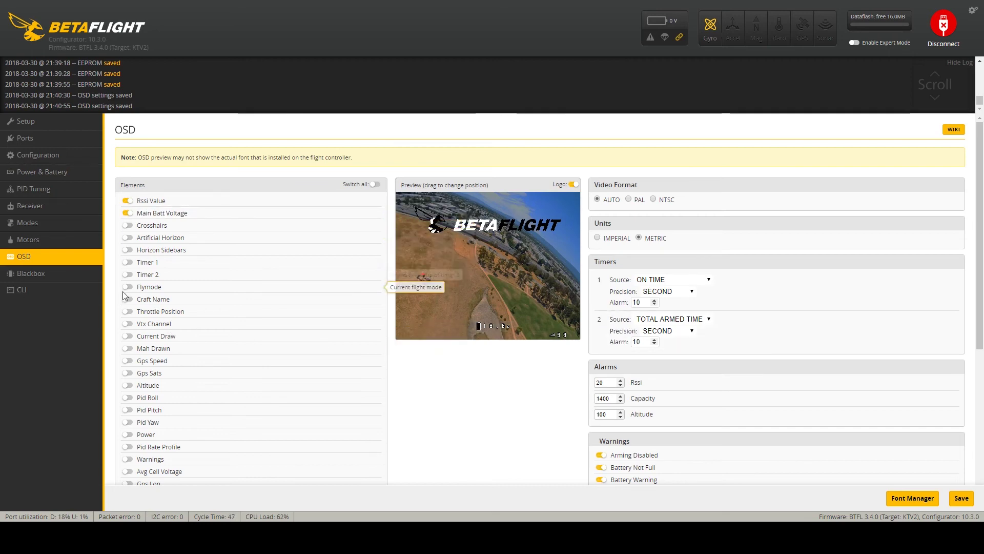
Show Current Draw on the OSD and place it in the top-left corner.
{"action": "left_click", "coordinate": [128, 335]}
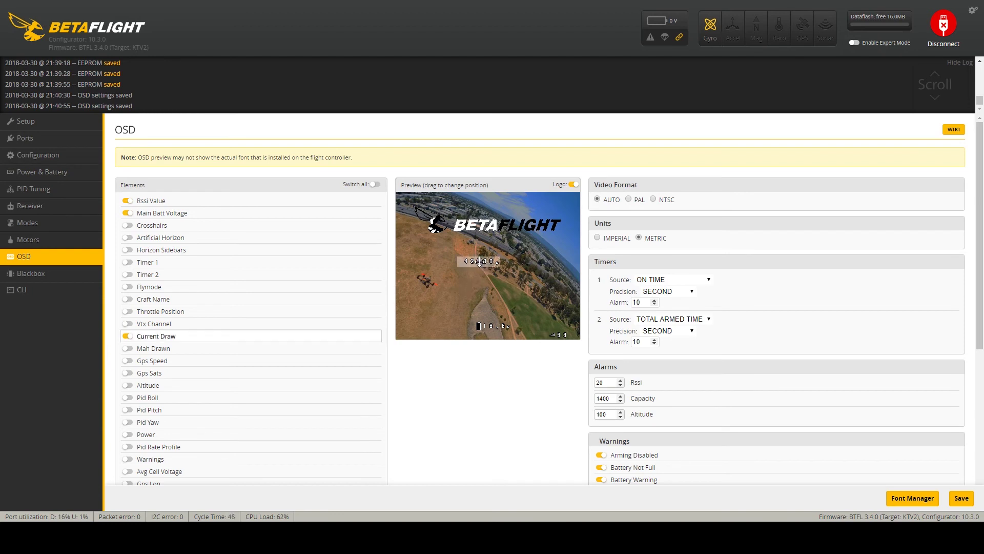
{"action": "left_click_drag", "start_coordinate": [425, 202], "coordinate": [398, 200]}
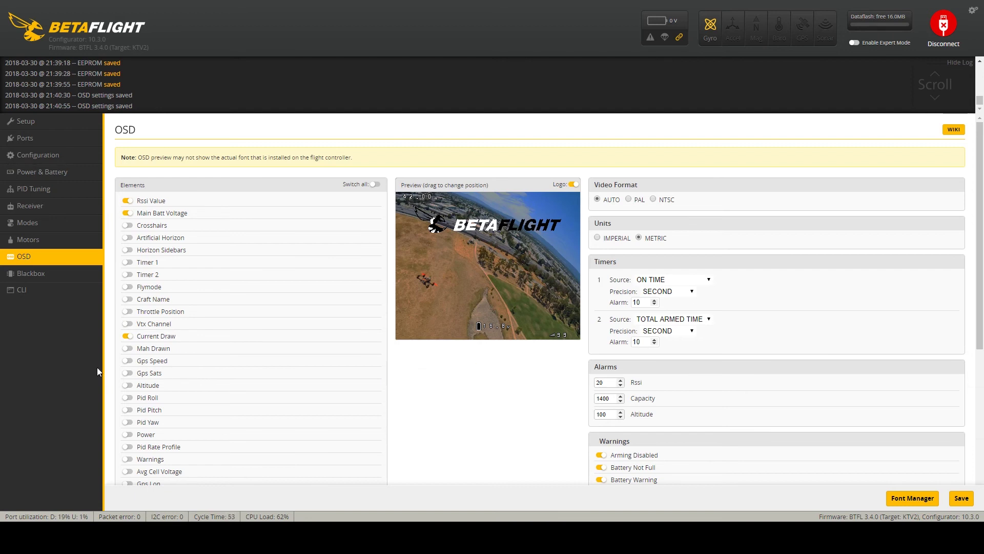
{"action": "scroll", "coordinate": [226, 384], "scroll_direction": "down", "scroll_amount": 2}
{"action": "scroll", "coordinate": [238, 383], "scroll_direction": "down", "scroll_amount": 1}
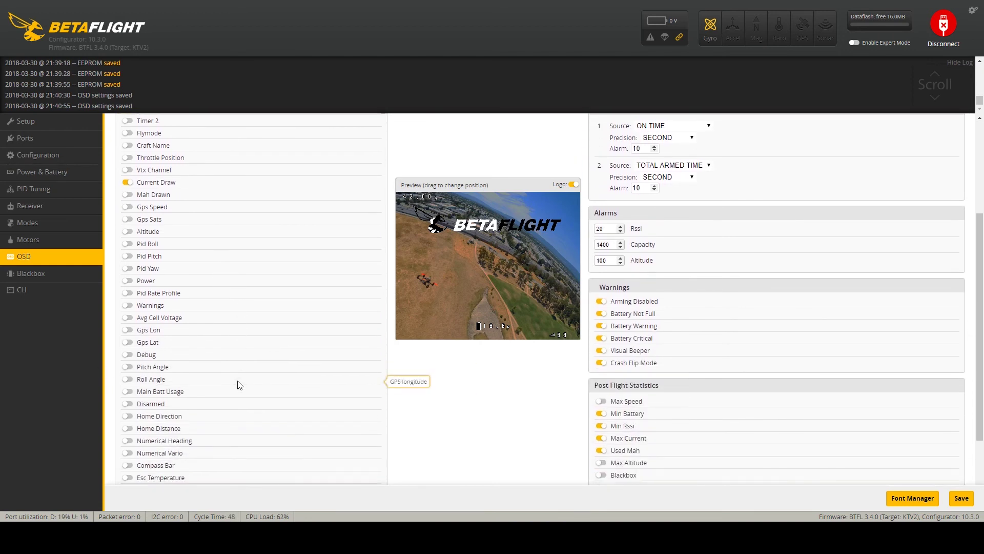
{"action": "scroll", "coordinate": [240, 382], "scroll_direction": "down", "scroll_amount": 1}
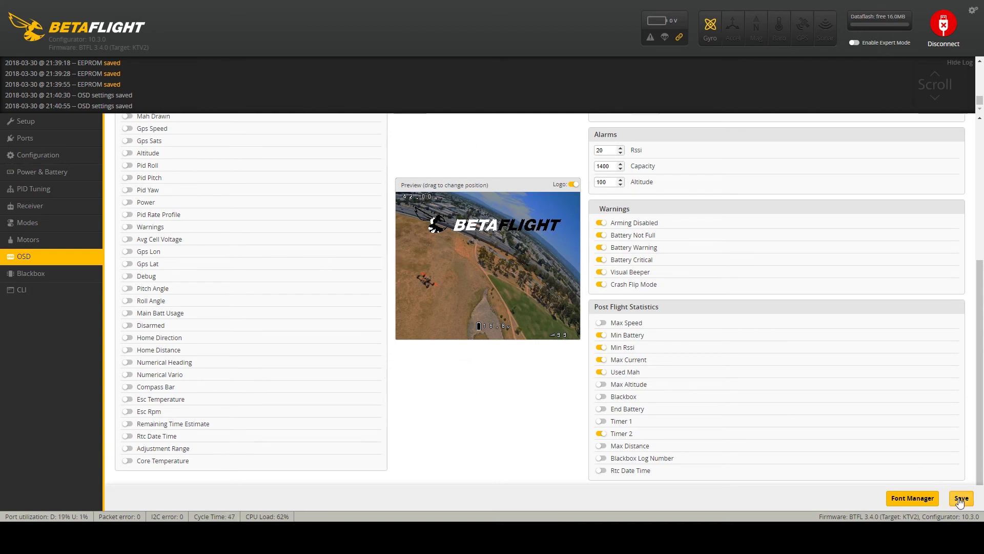
Choose the Bold font preset in Font Manager and upload it to the board.
{"action": "left_click", "coordinate": [912, 499]}
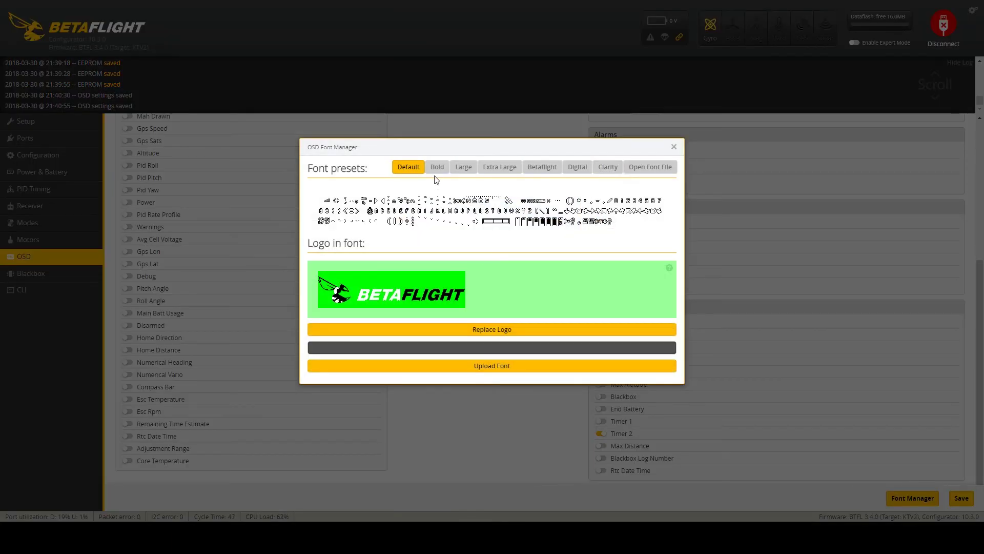
{"action": "left_click", "coordinate": [436, 171]}
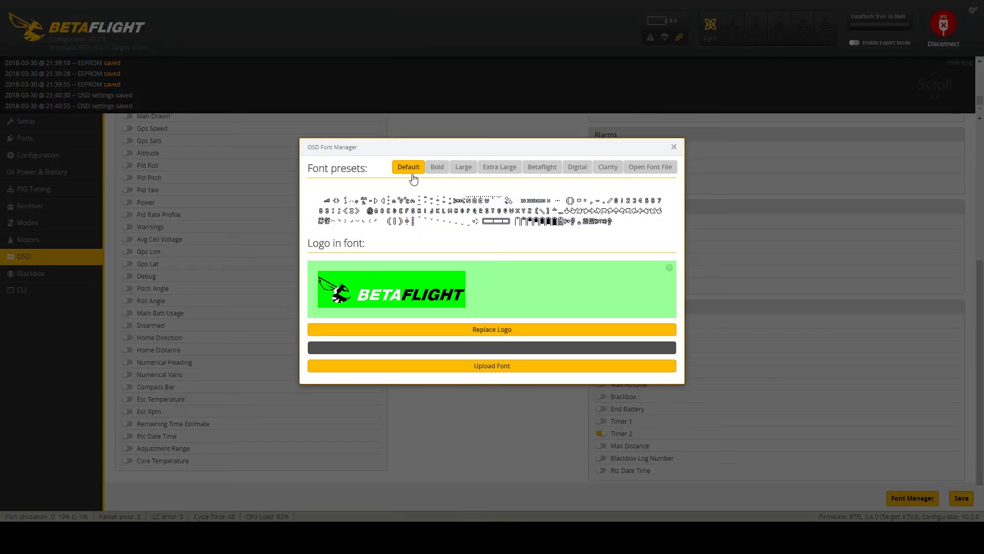
{"action": "left_click", "coordinate": [501, 367]}
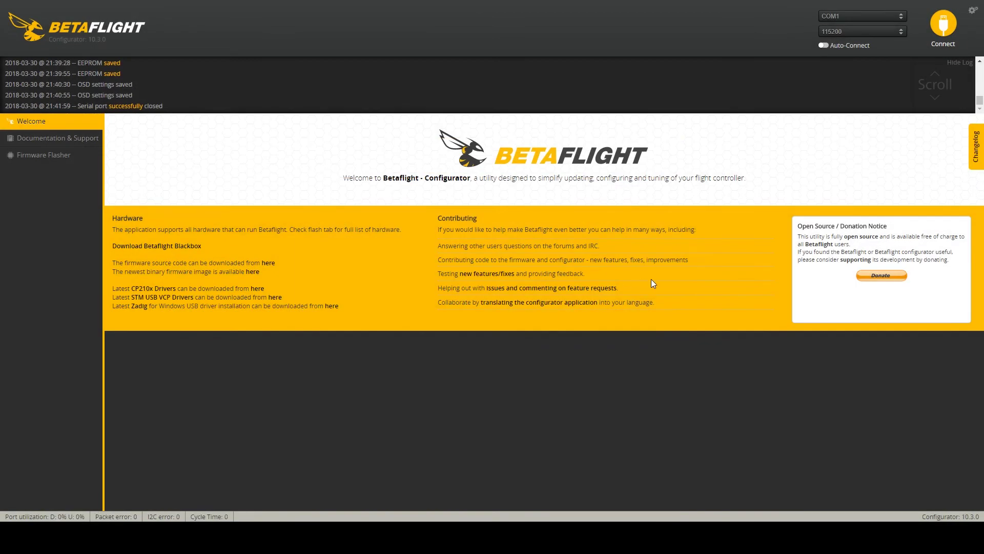
Reconnect and set blackbox logging to Onboard Flash at 4 kHz, then save and reboot.
{"action": "left_click", "coordinate": [943, 25]}
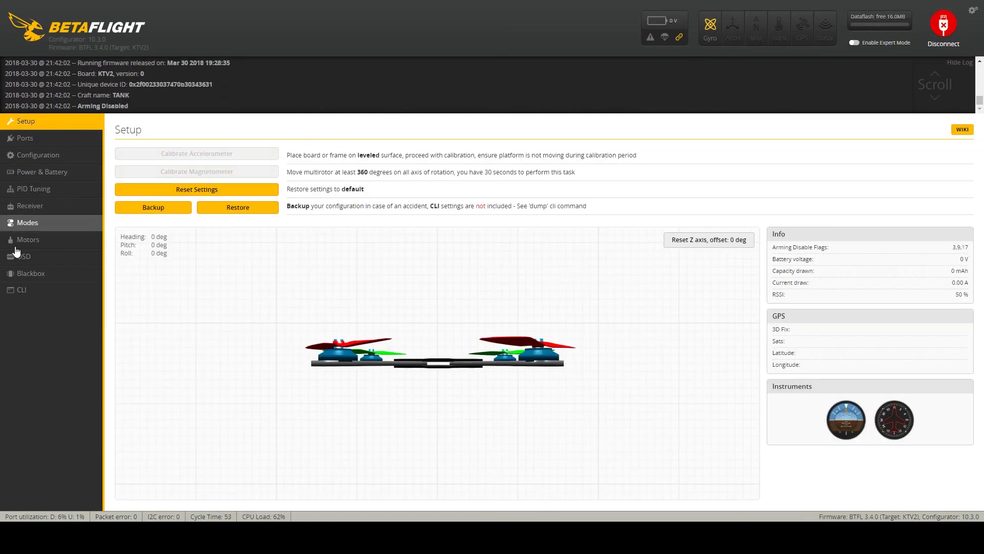
{"action": "left_click", "coordinate": [30, 273]}
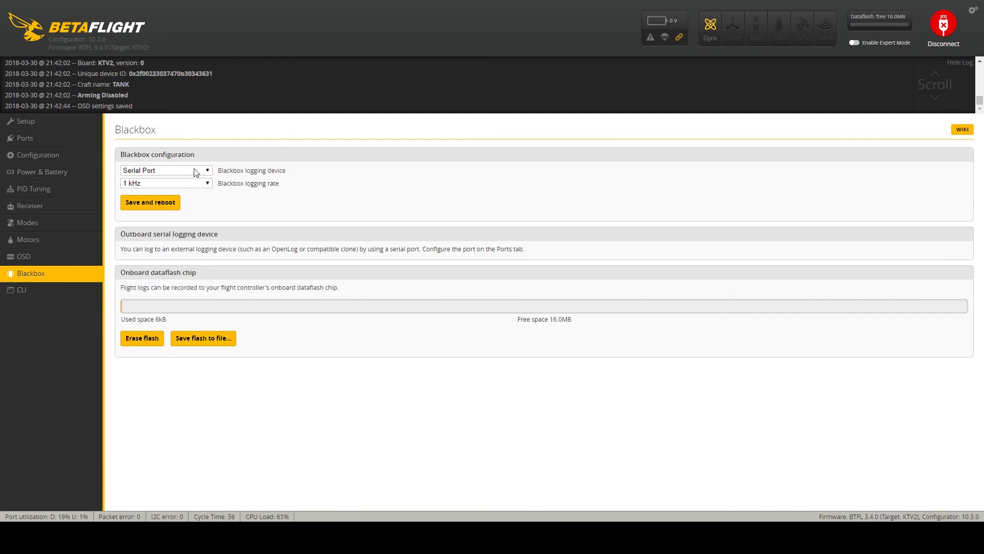
{"action": "left_click", "coordinate": [180, 192]}
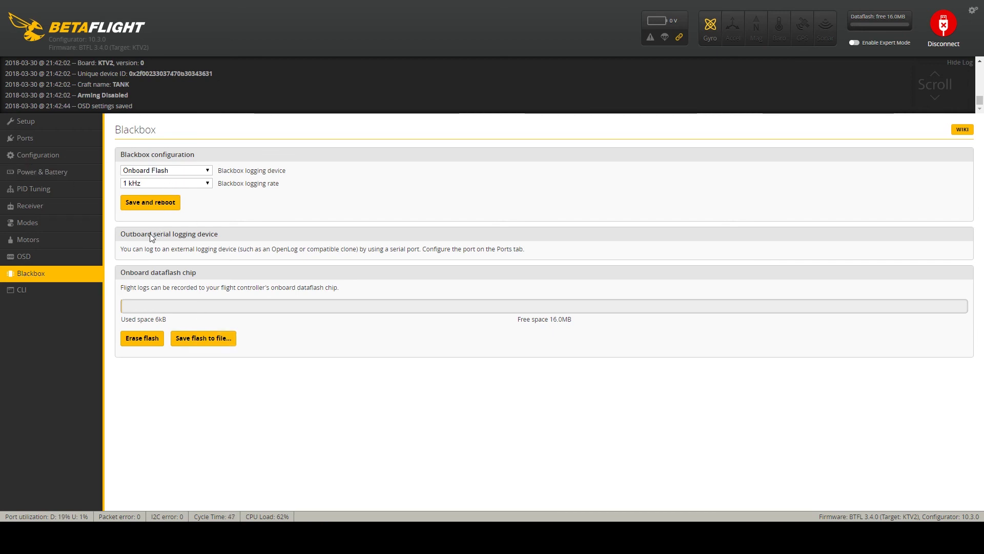
{"action": "left_click", "coordinate": [166, 183]}
{"action": "left_click", "coordinate": [164, 199]}
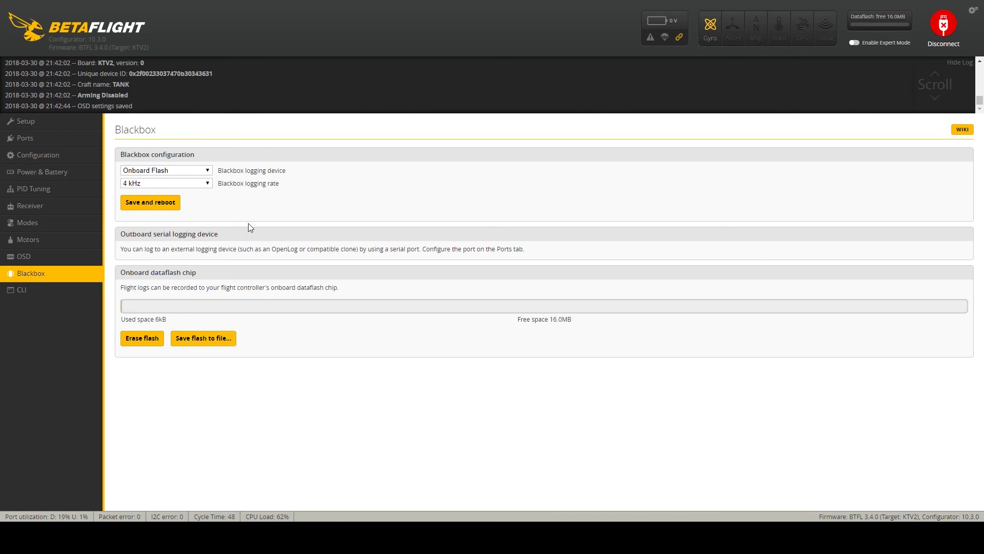
{"action": "left_click", "coordinate": [161, 203]}
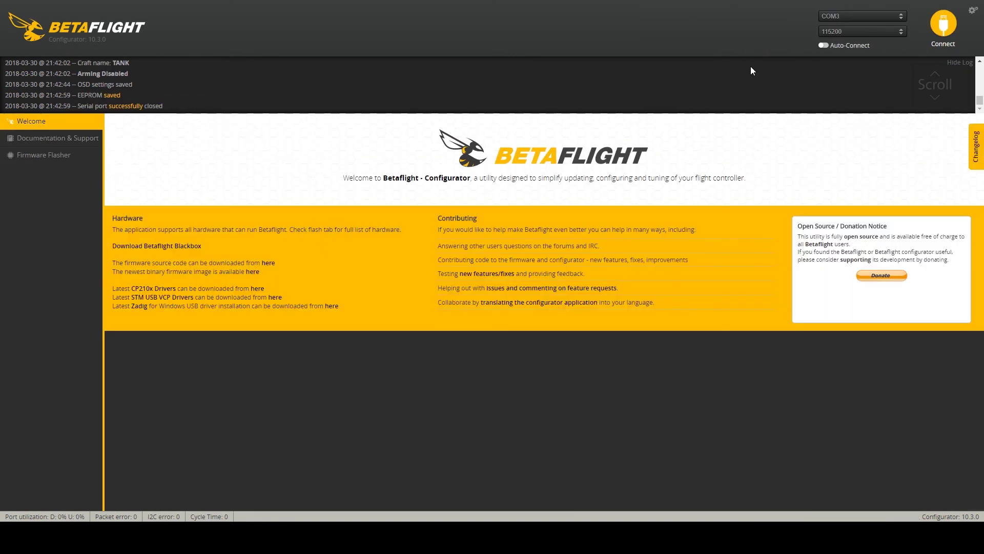
Connect to the board and enable Expert Mode.
{"action": "left_click", "coordinate": [943, 26]}
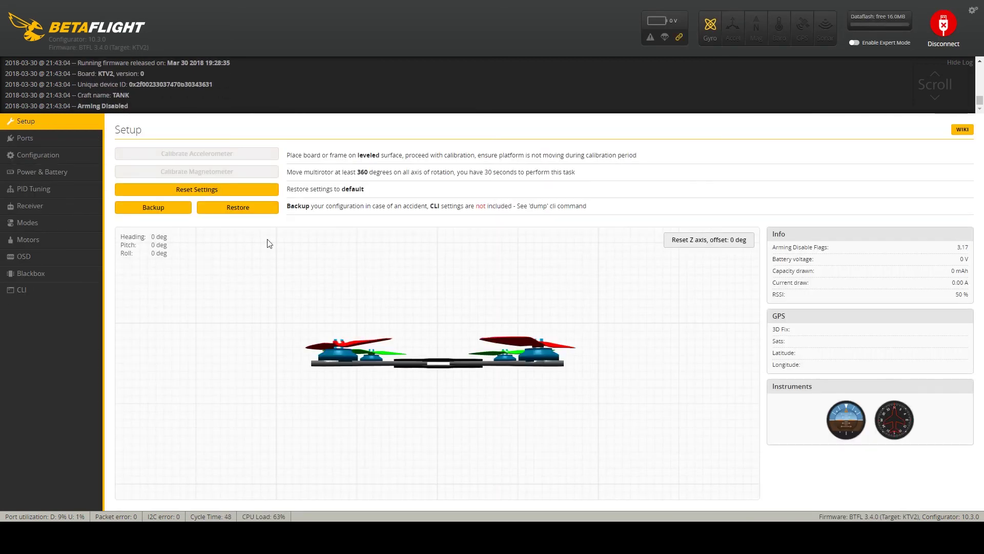
{"action": "left_click", "coordinate": [34, 294]}
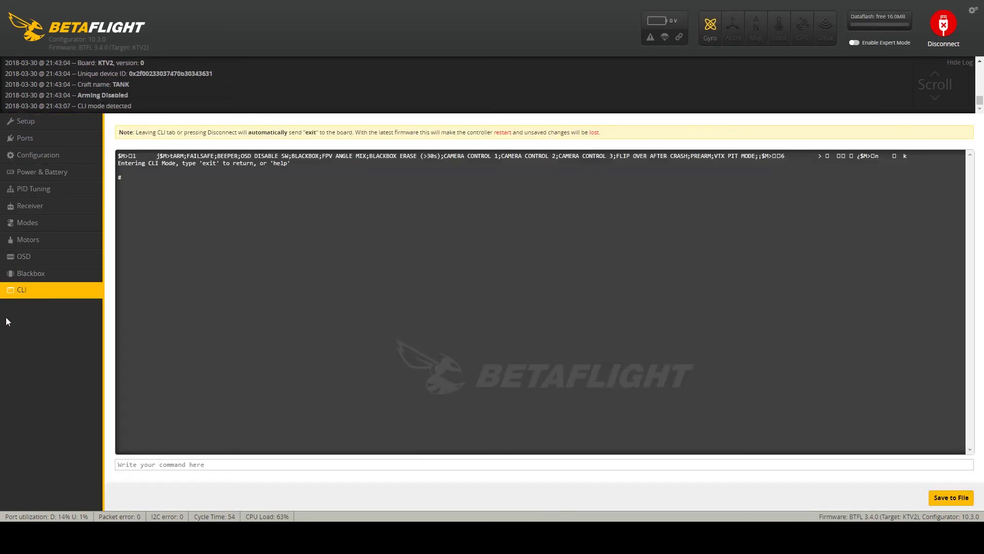
{"action": "left_click", "coordinate": [854, 44]}
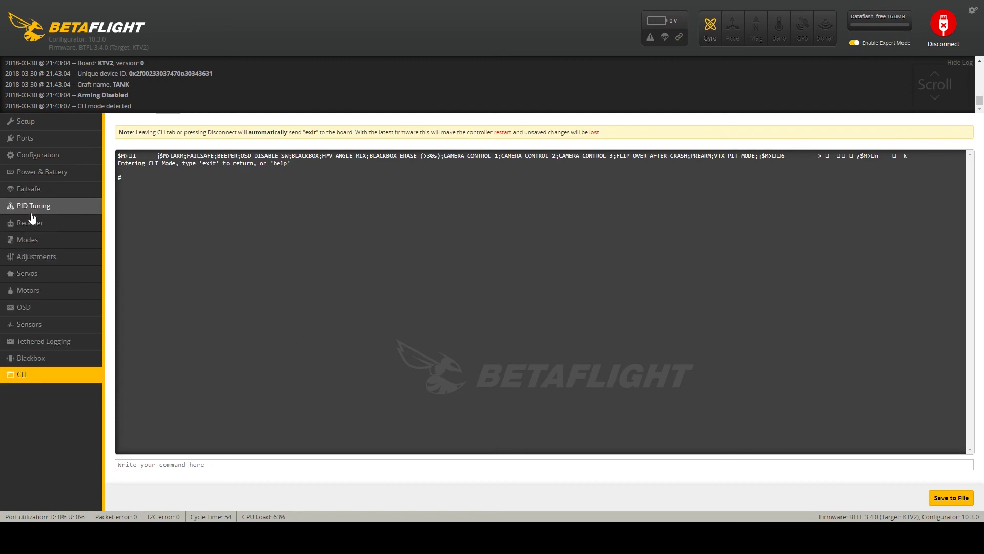
{"action": "left_click", "coordinate": [22, 185]}
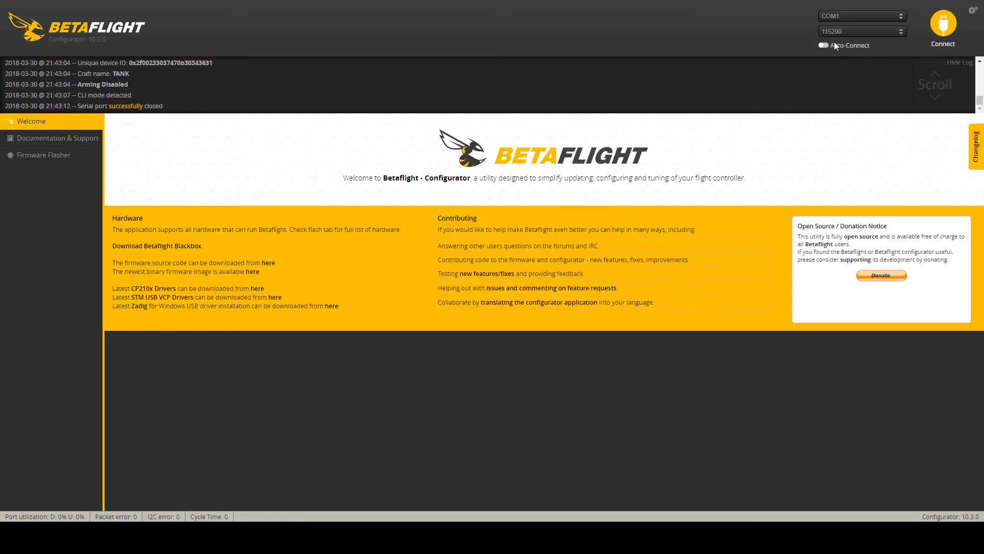
Review the Failsafe settings, save and reboot, then reconnect to the board.
{"action": "left_click", "coordinate": [946, 26]}
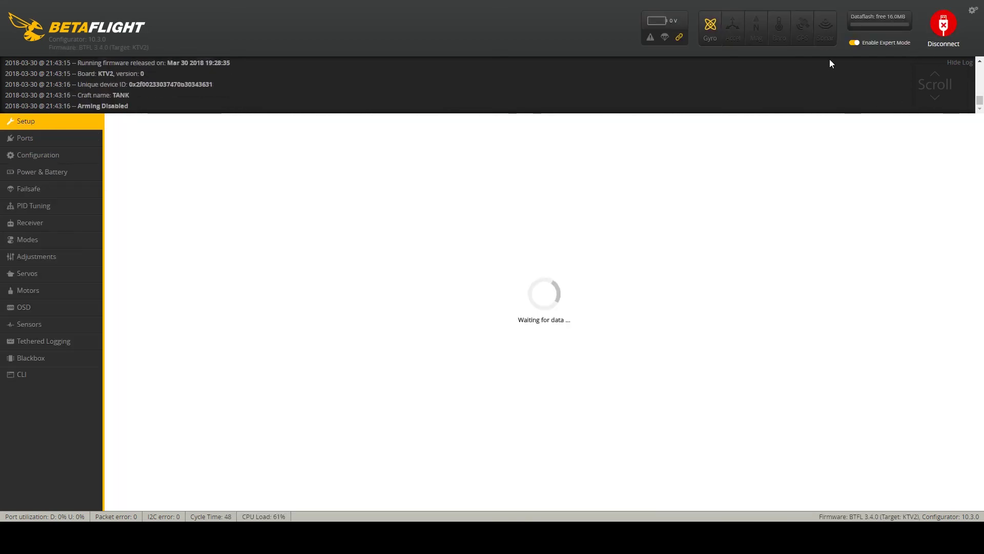
{"action": "left_click", "coordinate": [39, 188]}
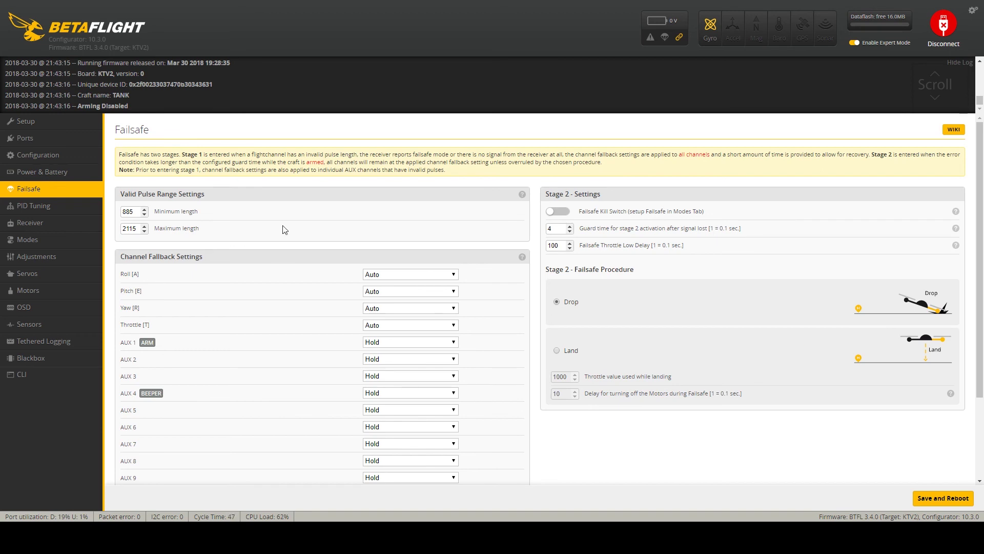
{"action": "scroll", "coordinate": [569, 328], "scroll_direction": "down", "scroll_amount": 1}
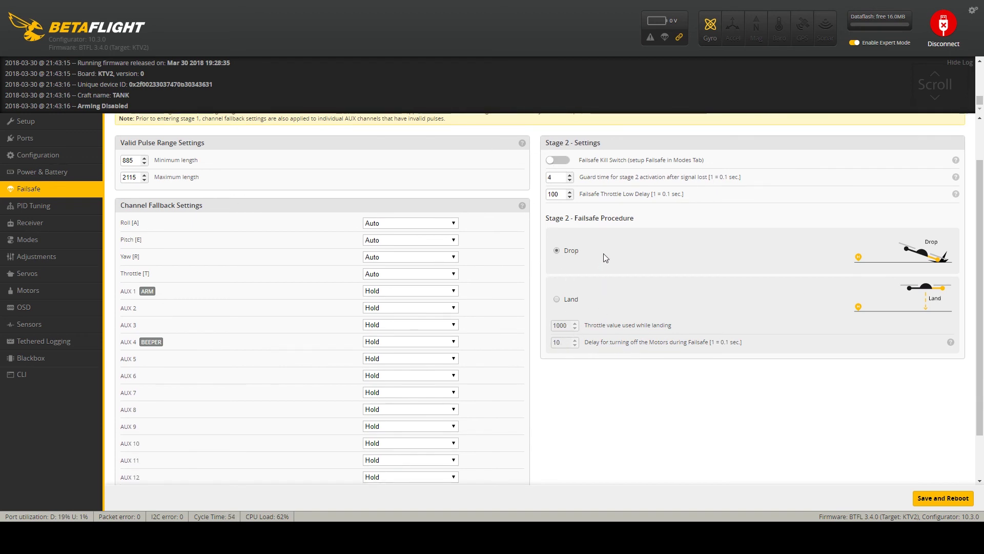
{"action": "scroll", "coordinate": [626, 328], "scroll_direction": "up", "scroll_amount": 1}
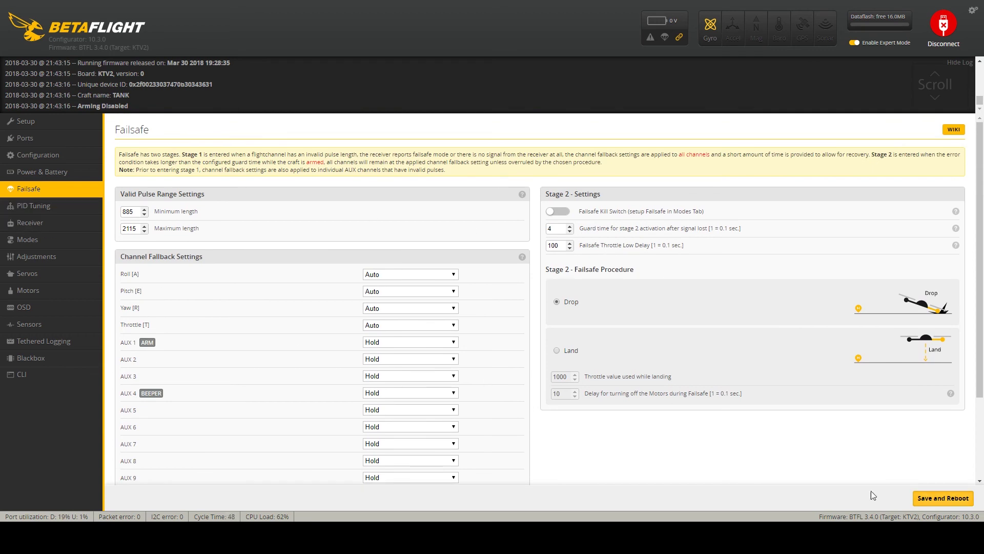
{"action": "left_click", "coordinate": [943, 498]}
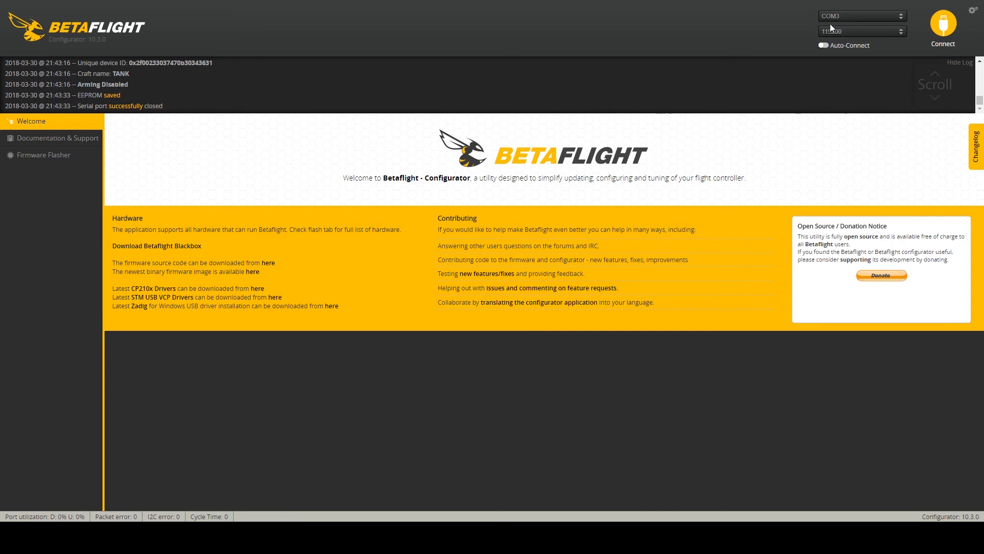
{"action": "left_click", "coordinate": [944, 23]}
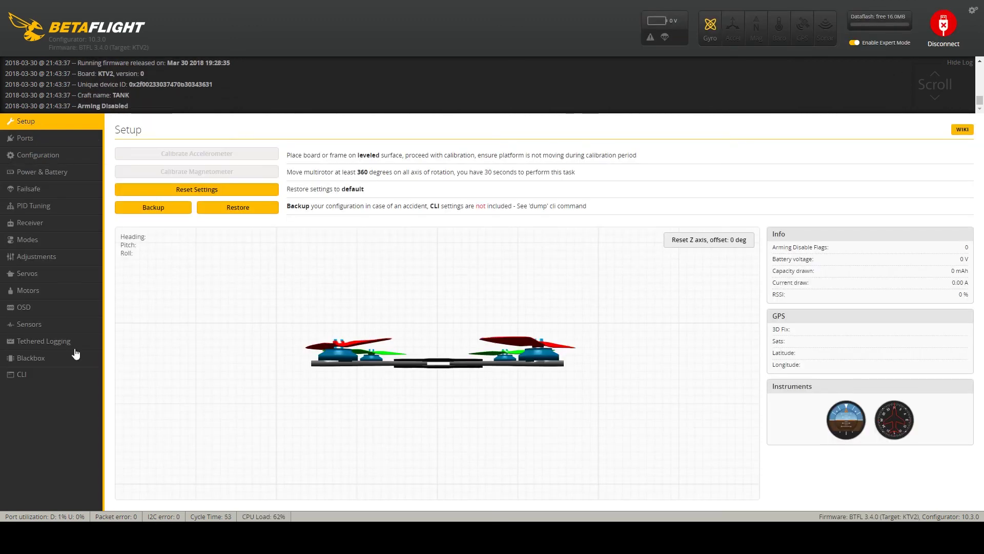
In the CLI, query CPU settings with 'get cpu' and set cpu_overclock to 216MHz.
{"action": "left_click", "coordinate": [46, 376]}
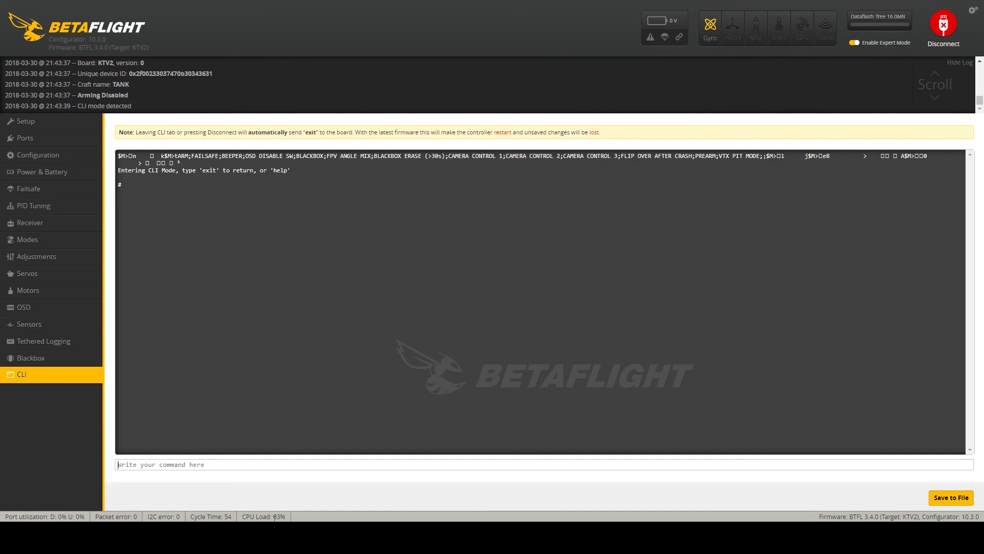
{"action": "left_click_drag", "start_coordinate": [272, 517], "coordinate": [275, 517]}
{"action": "left_click", "coordinate": [178, 475]}
{"action": "type", "text": "get cpu"}
{"action": "key", "text": "Return"}
{"action": "left_click_drag", "start_coordinate": [118, 193], "coordinate": [162, 193]}
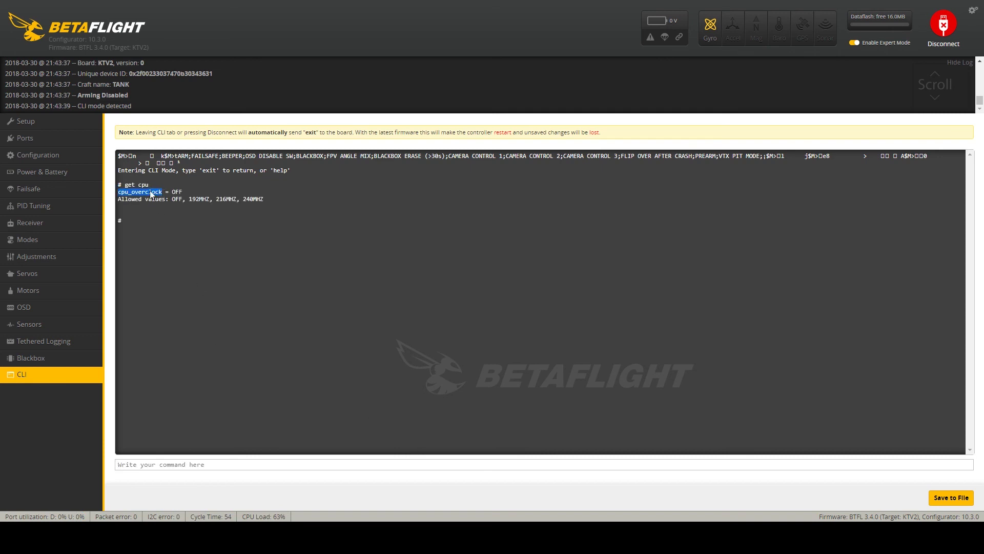
{"action": "left_click", "coordinate": [174, 464]}
{"action": "type", "text": "set"}
{"action": "type", "text": "cpu_overclock"}
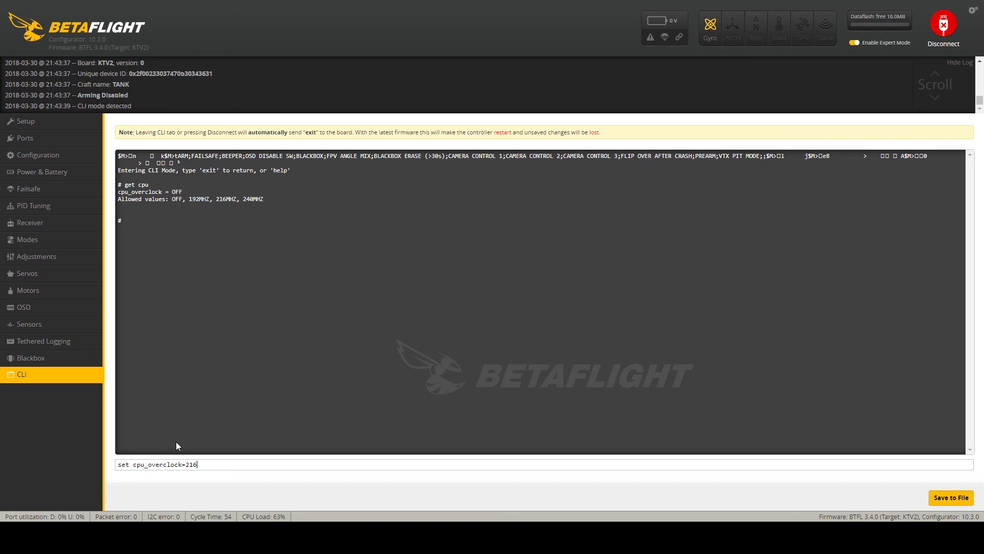
{"action": "key", "text": "Return"}
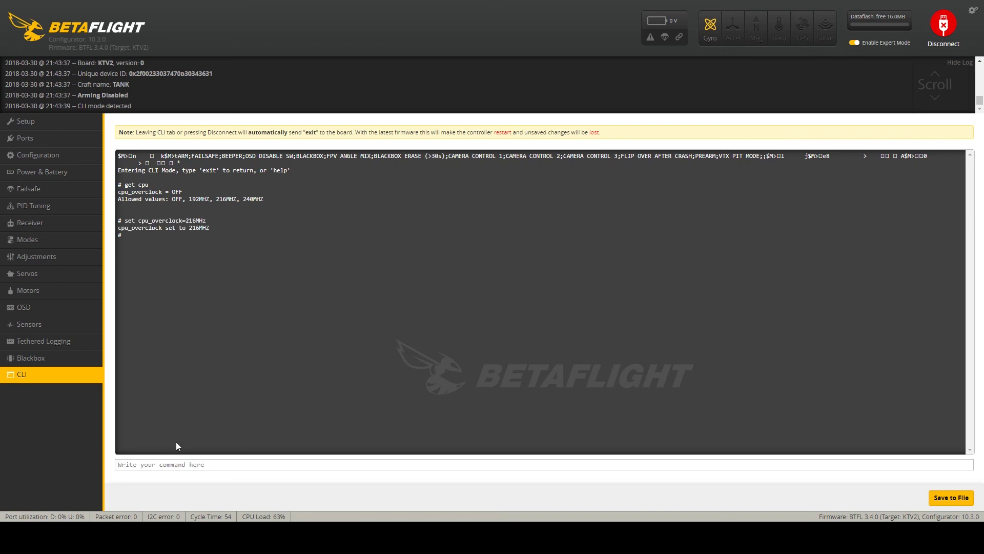
List settings with 'get rc_in' and set rc_interp_ch to RPYT.
{"action": "type", "text": "get rc_in"}
{"action": "key", "text": "Return"}
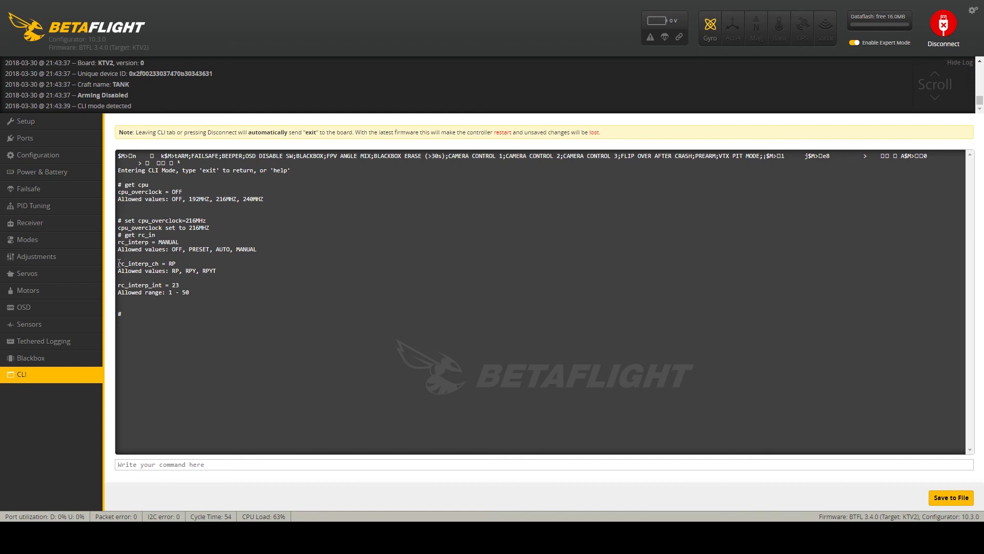
{"action": "left_click_drag", "start_coordinate": [118, 263], "coordinate": [159, 263]}
{"action": "key", "text": "ctrl+c"}
{"action": "left_click", "coordinate": [160, 464]}
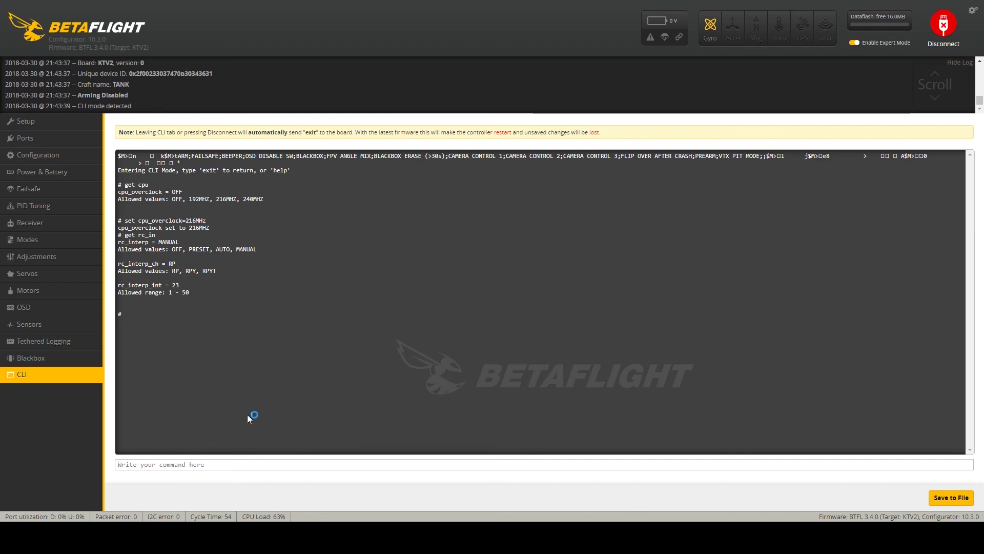
{"action": "type", "text": "set"}
{"action": "key", "text": "ctrl+v"}
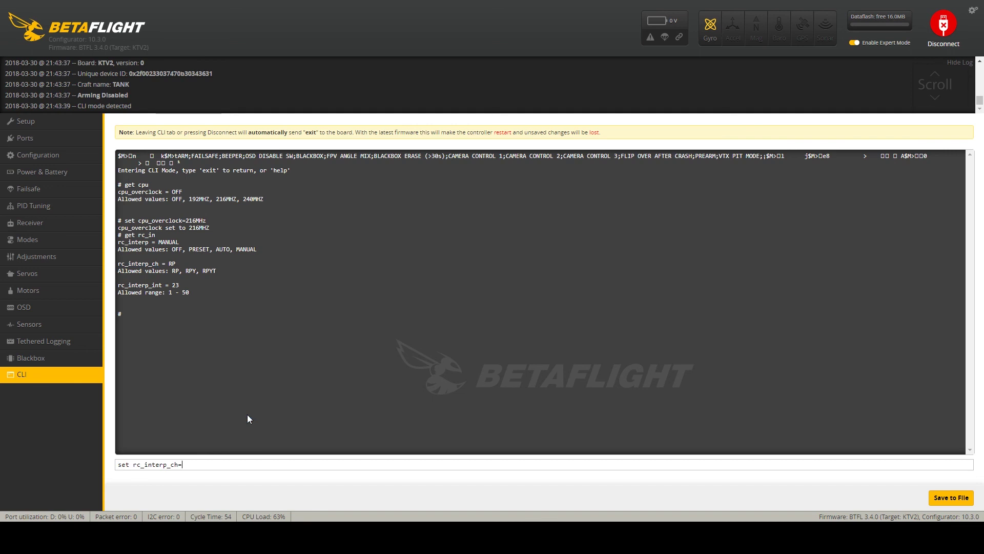
{"action": "double_click", "coordinate": [206, 271]}
{"action": "key", "text": "ctrl+c"}
{"action": "left_click", "coordinate": [203, 464]}
{"action": "key", "text": "ctrl+v"}
{"action": "key", "text": "Return"}
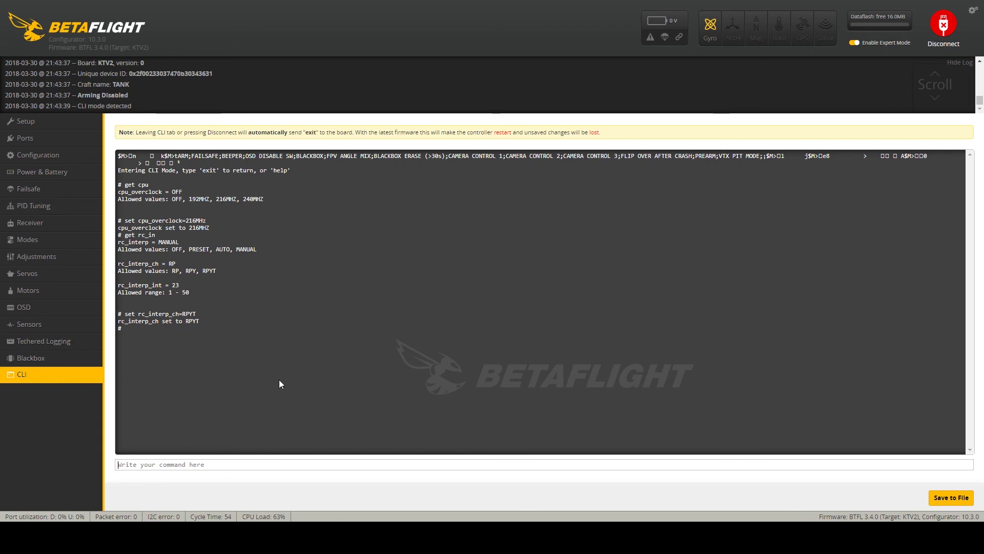
Look up the moron_threshold setting in the CLI and set it to 128.
{"action": "type", "text": "get nor"}
{"action": "key", "text": "BackSpace"}
{"action": "key", "text": "BackSpace"}
{"action": "key", "text": "BackSpace"}
{"action": "type", "text": "moro"}
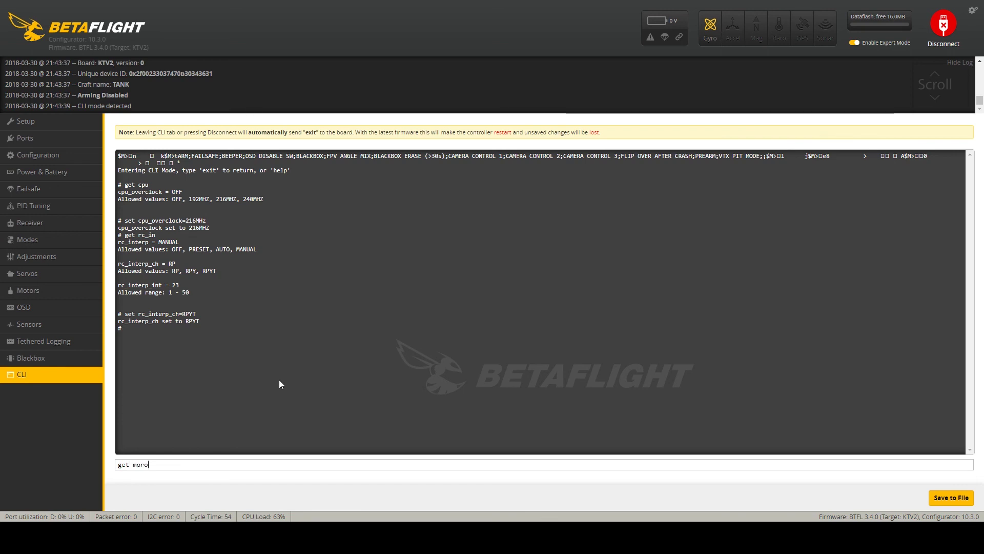
{"action": "key", "text": "Return"}
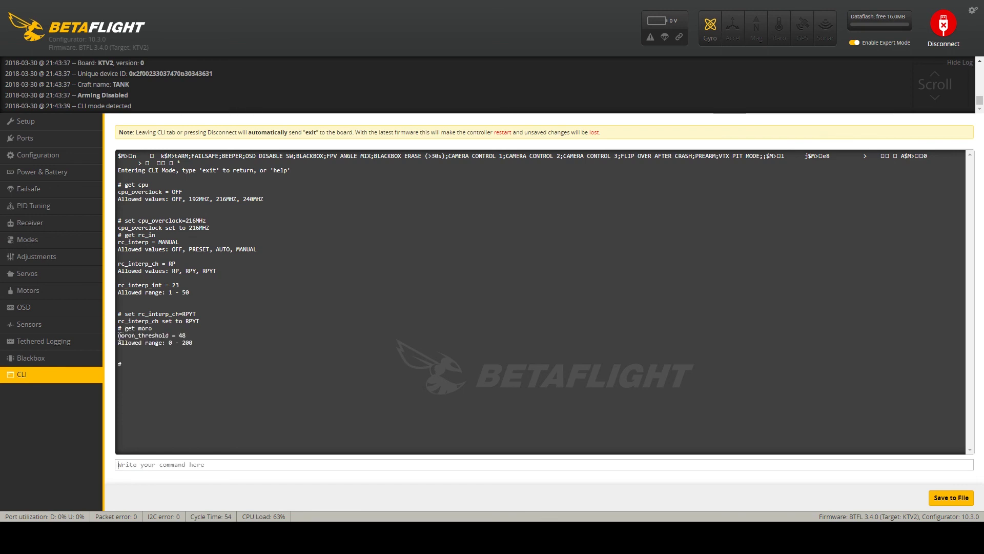
{"action": "left_click_drag", "start_coordinate": [118, 336], "coordinate": [169, 338]}
{"action": "key", "text": "ctrl+c"}
{"action": "left_click", "coordinate": [161, 464]}
{"action": "type", "text": "set"}
{"action": "key", "text": "ctrl+v"}
{"action": "type", "text": "=128"}
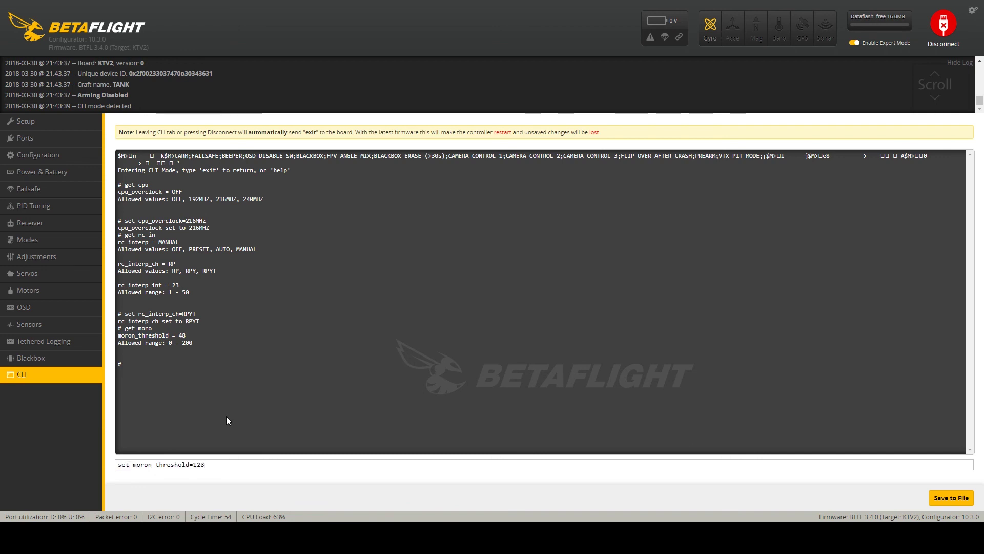
{"action": "key", "text": "Return"}
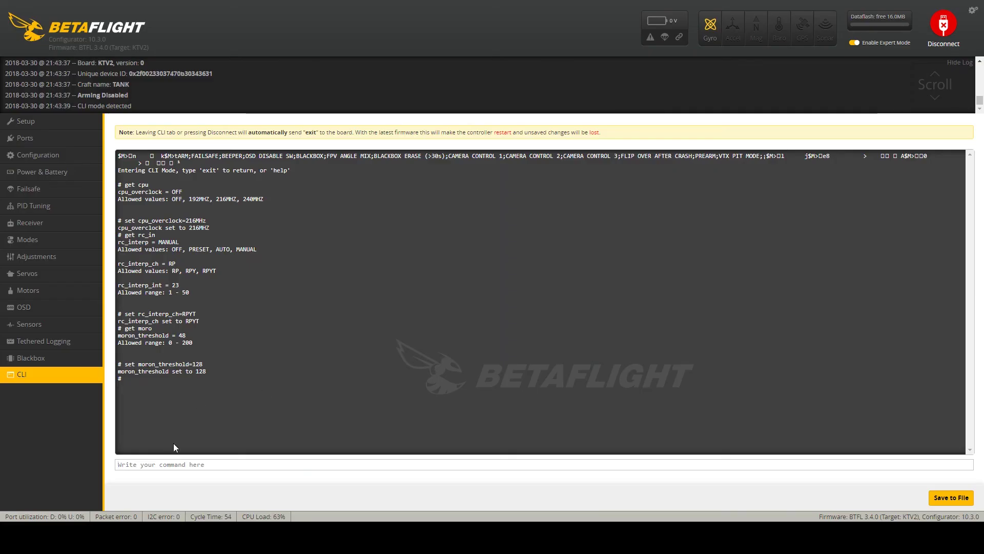
Set beeper_dshot_beacon_tone to 1 in the CLI.
{"action": "type", "text": "set"}
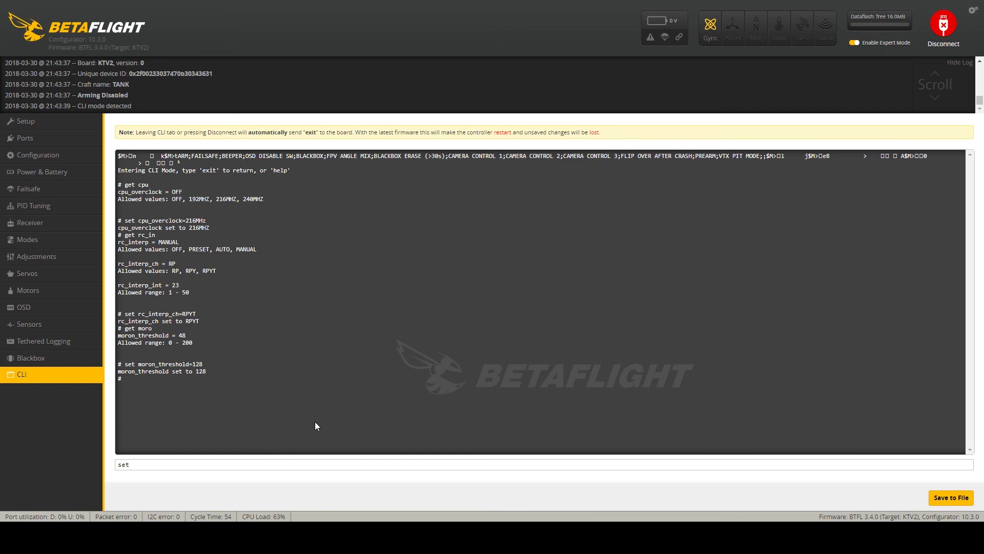
{"action": "type", "text": "beeper_dshot_beacon_tone"}
{"action": "type", "text": "=1"}
{"action": "key", "text": "Return"}
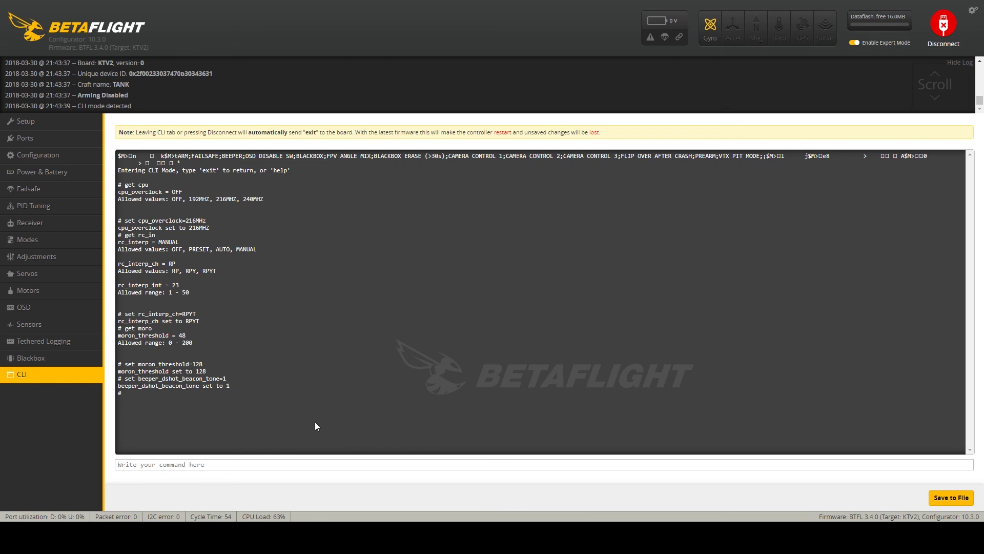
{"action": "type", "text": "save"}
{"action": "key", "text": "Return"}
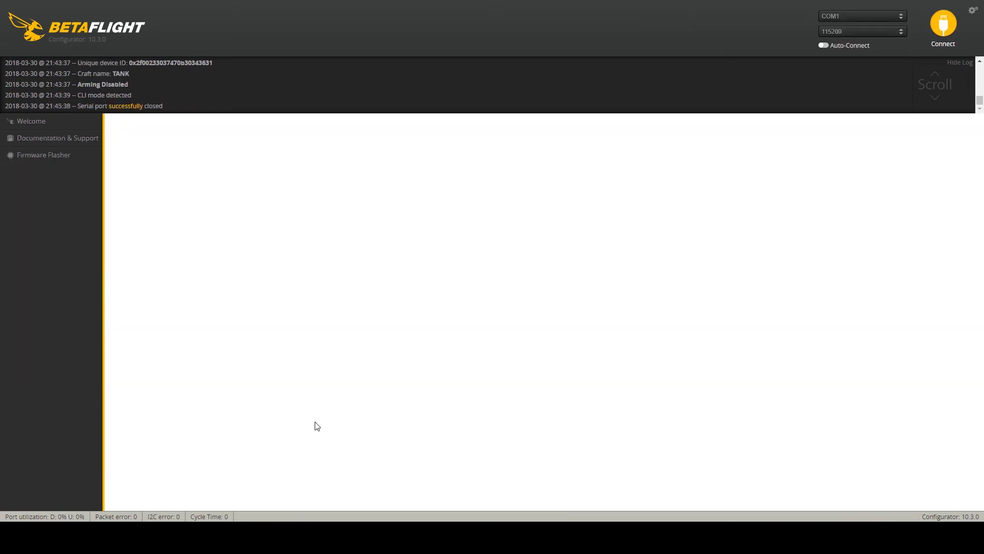